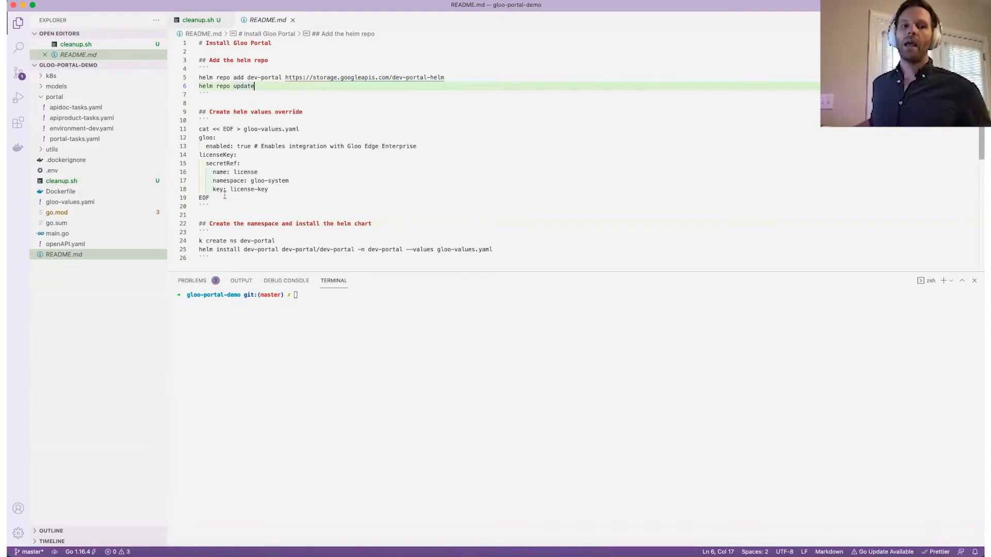
Look over main.go and openAPI.yaml, then return to README.md with the install steps.
{"action": "left_click", "coordinate": [98, 235]}
{"action": "scroll", "coordinate": [284, 193], "scroll_direction": "down", "scroll_amount": 1}
{"action": "mouse_move", "coordinate": [314, 173]}
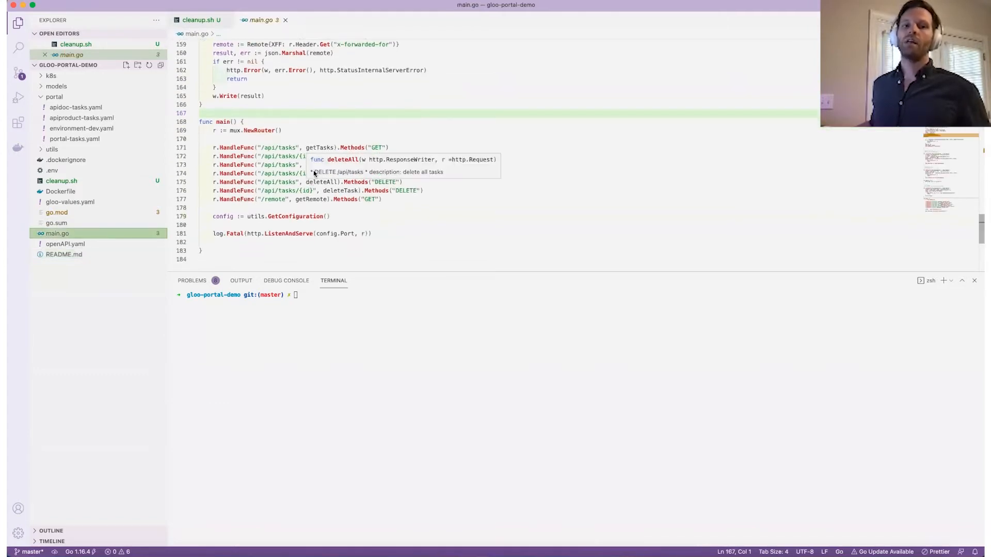
{"action": "left_click", "coordinate": [97, 247]}
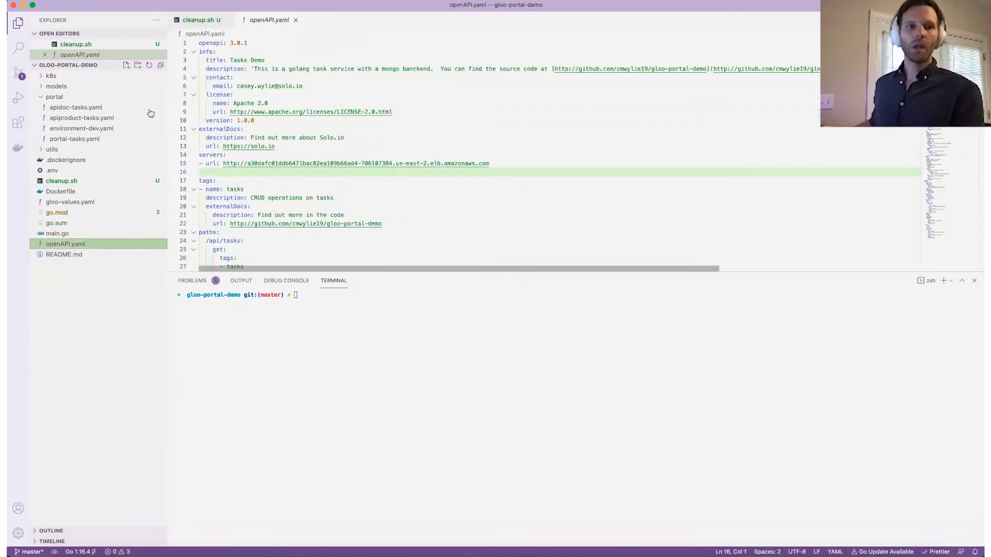
{"action": "right_click", "coordinate": [80, 254]}
{"action": "left_click", "coordinate": [66, 255]}
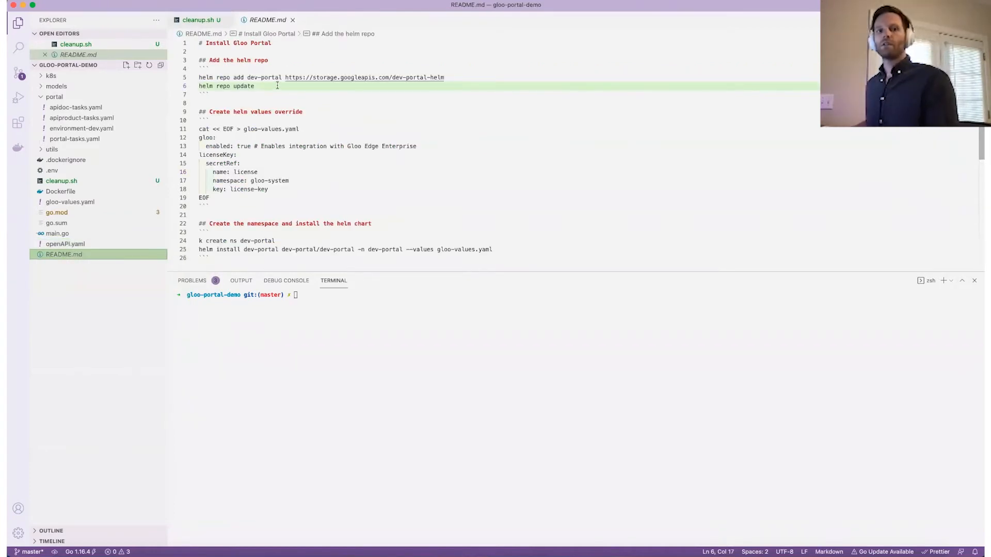
Add and update the dev-portal helm repo using README lines 5–6.
{"action": "left_click_drag", "start_coordinate": [278, 86], "coordinate": [199, 77]}
{"action": "key", "text": "super+c"}
{"action": "left_click", "coordinate": [475, 338]}
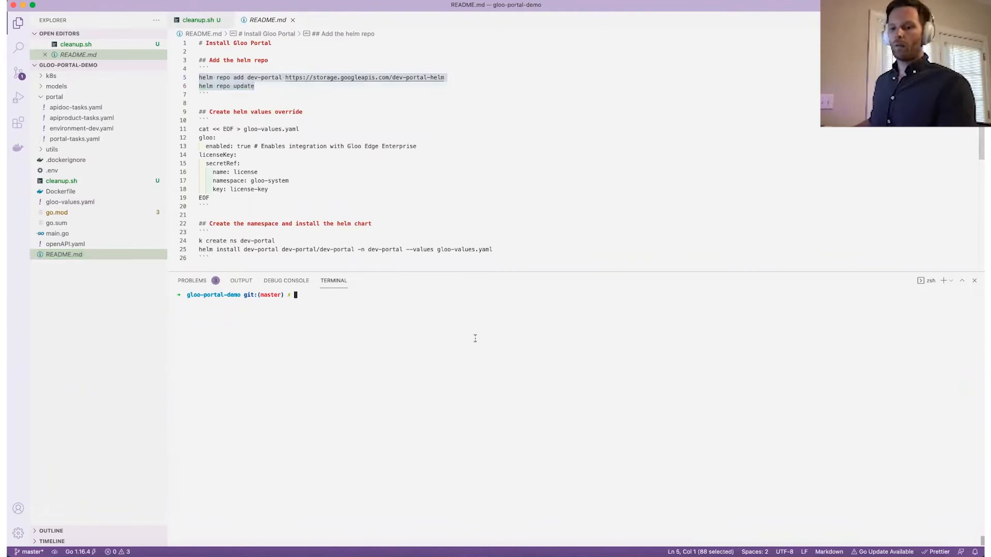
{"action": "key", "text": "super+v"}
{"action": "key", "text": "Return"}
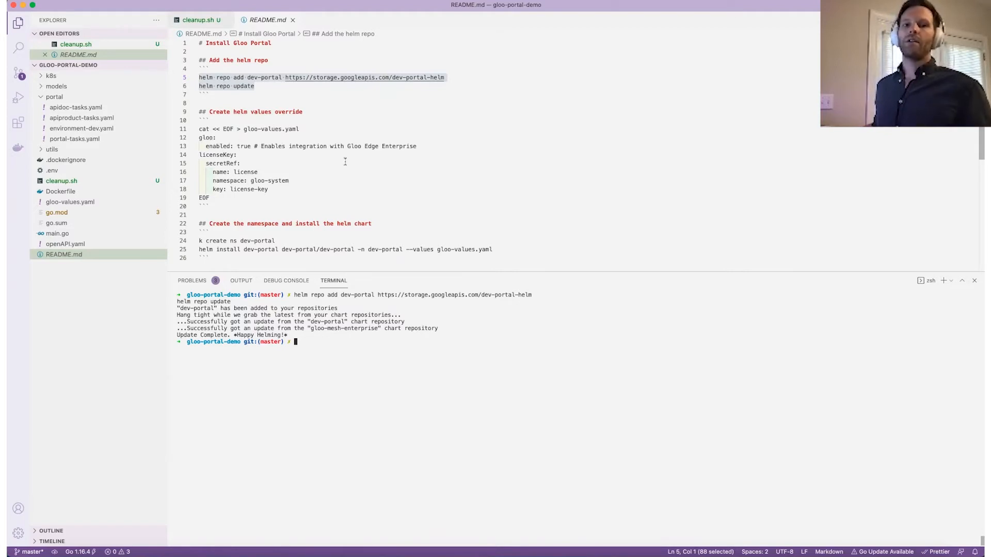
Write the gloo-values.yaml helm override from the lines 11–19 heredoc block.
{"action": "left_click_drag", "start_coordinate": [215, 198], "coordinate": [200, 129]}
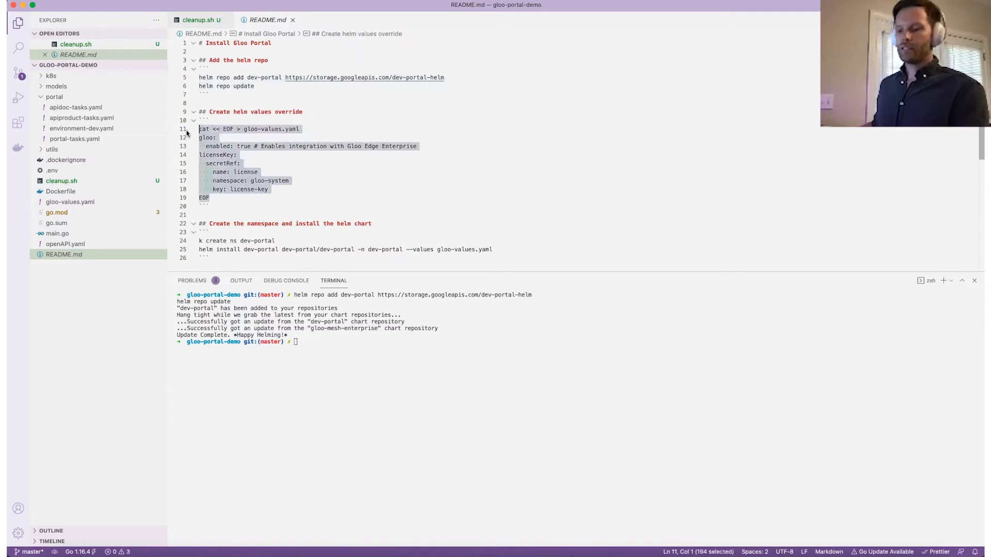
{"action": "key", "text": "super+c"}
{"action": "left_click", "coordinate": [426, 350]}
{"action": "key", "text": "super+v"}
{"action": "key", "text": "Return"}
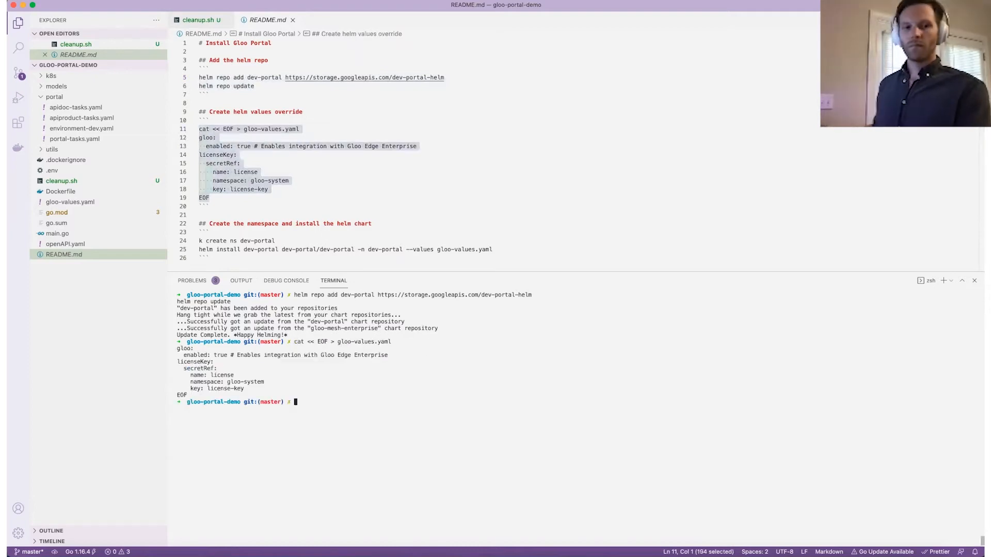
{"action": "scroll", "coordinate": [289, 214], "scroll_direction": "down", "scroll_amount": 2}
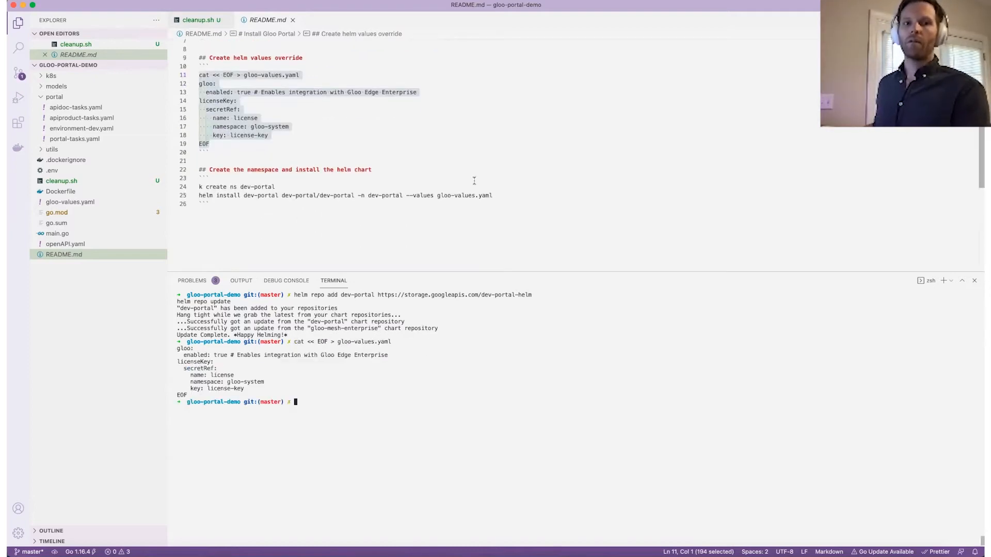
{"action": "left_click_drag", "start_coordinate": [498, 195], "coordinate": [188, 185]}
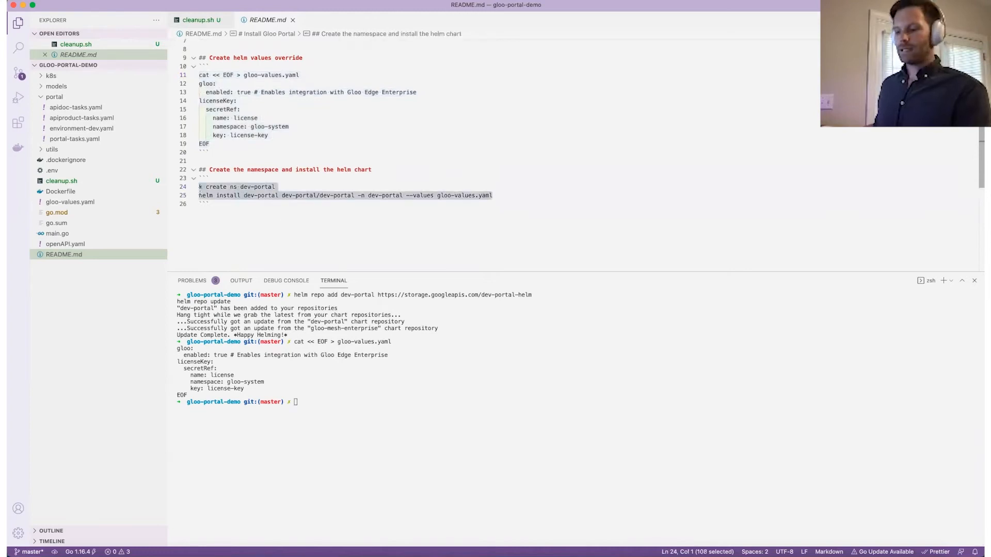
Create the dev-portal namespace and install the dev-portal helm chart.
{"action": "left_click", "coordinate": [457, 366]}
{"action": "key", "text": "super+v"}
{"action": "key", "text": "Return"}
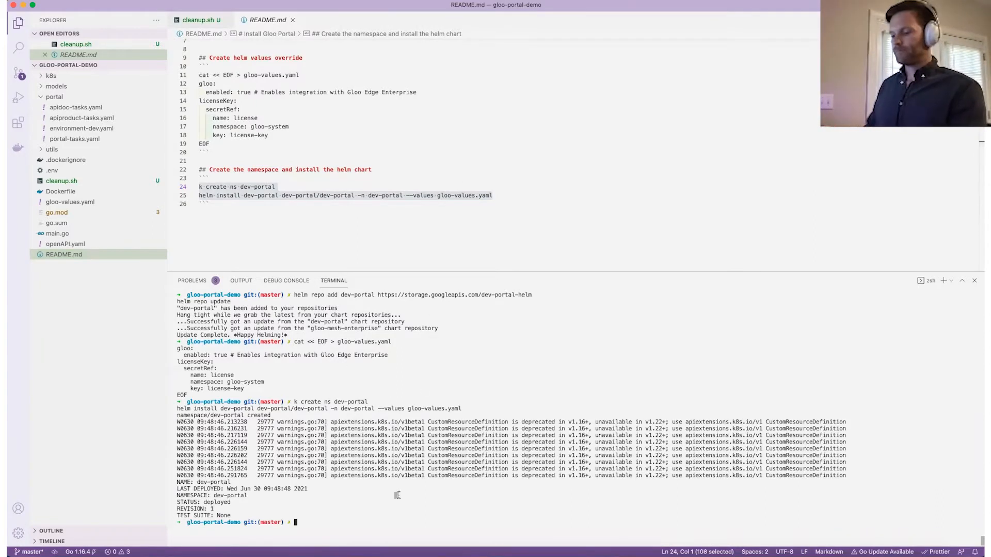
Run 'k get pods -n dev-portal' to confirm admin-server and dev-portal are Running, then clear.
{"action": "key", "text": "super+k"}
{"action": "type", "text": "k get pods "}
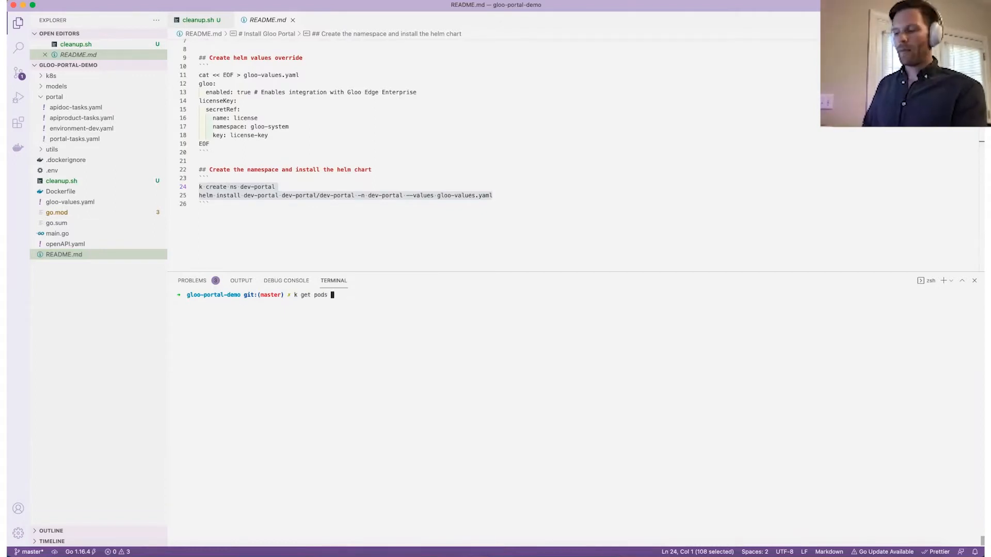
{"action": "type", "text": "-m dev-"}
{"action": "key", "text": "BackSpace"}
{"action": "key", "text": "BackSpace"}
{"action": "key", "text": "BackSpace"}
{"action": "key", "text": "BackSpace"}
{"action": "key", "text": "BackSpace"}
{"action": "key", "text": "BackSpace"}
{"action": "type", "text": "n dev"}
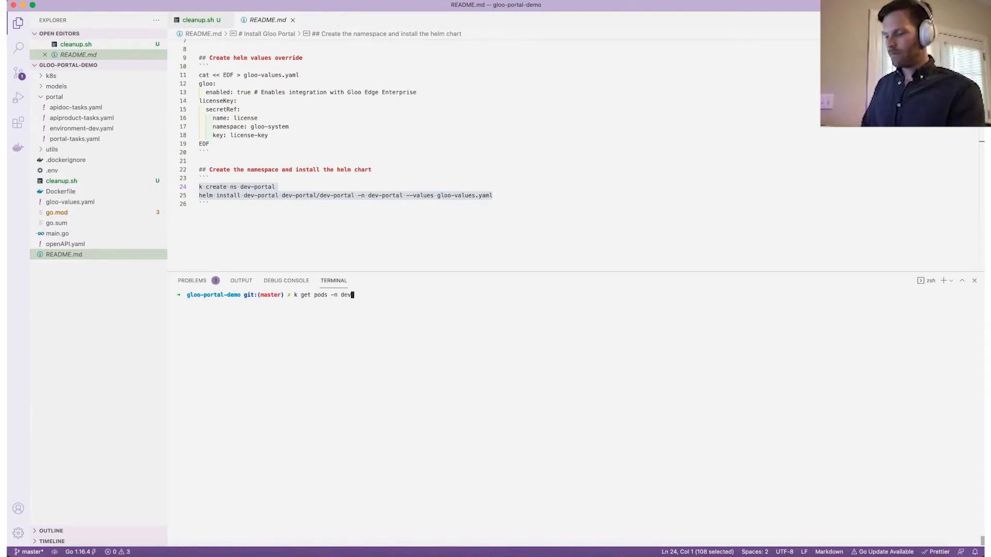
{"action": "type", "text": "-portal"}
{"action": "key", "text": "Return"}
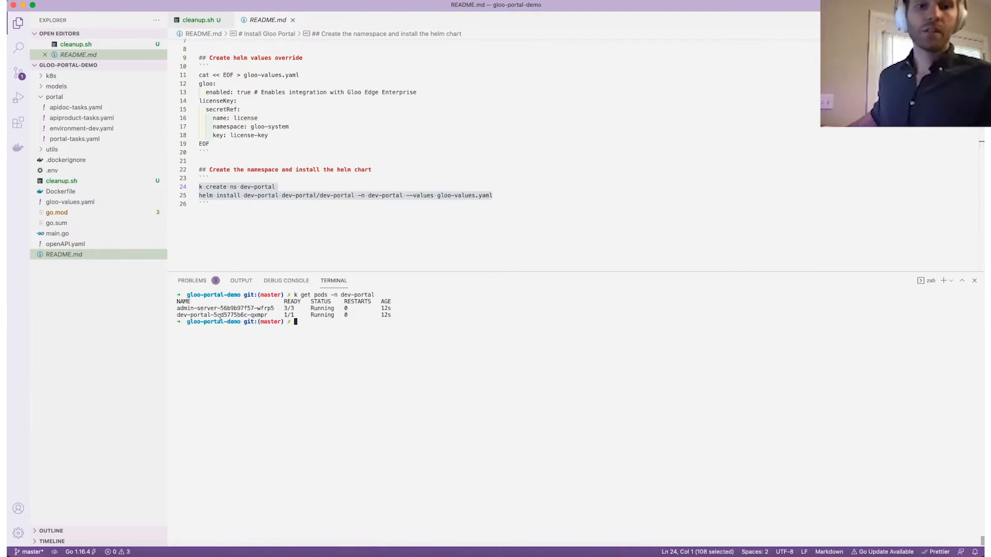
{"action": "left_click_drag", "start_coordinate": [283, 308], "coordinate": [294, 308]}
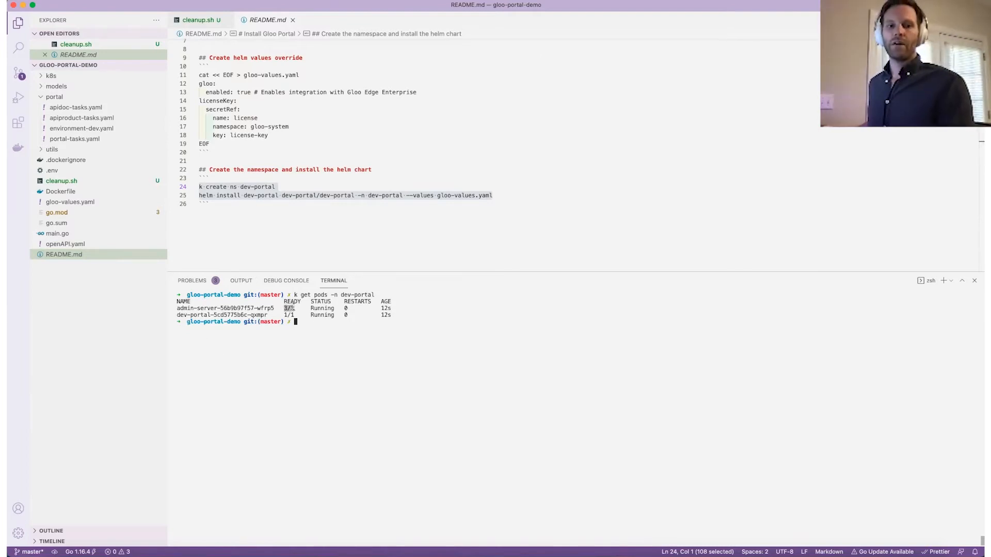
{"action": "left_click", "coordinate": [353, 340]}
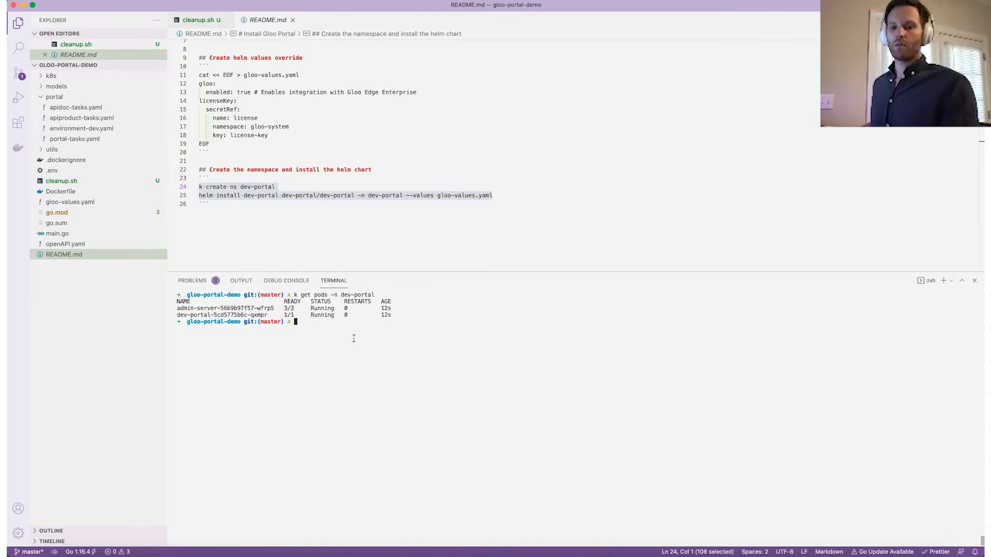
{"action": "type", "text": "clear"}
{"action": "key", "text": "Return"}
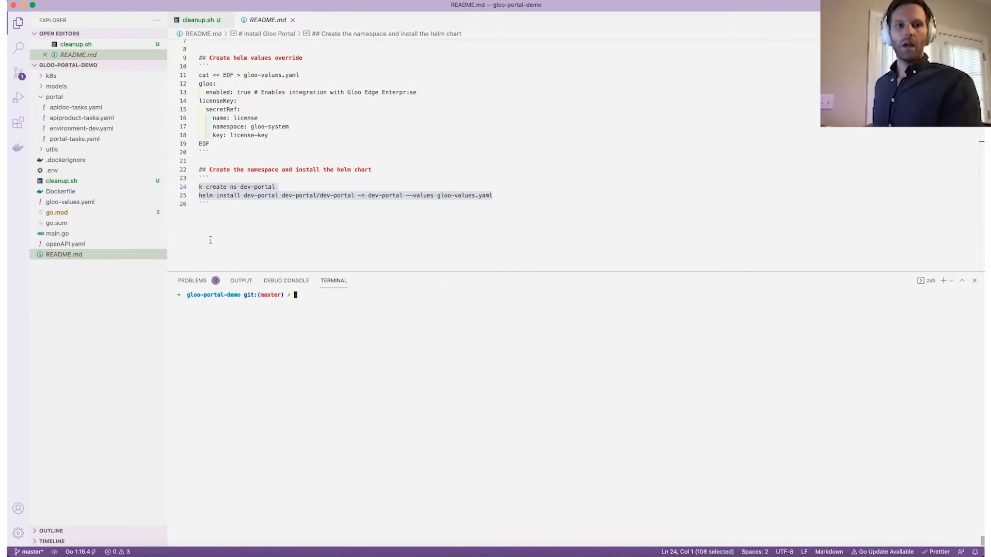
Open portal/apidoc-tasks.yaml, the task-schema APIDoc, and select all of its YAML.
{"action": "left_click", "coordinate": [89, 108]}
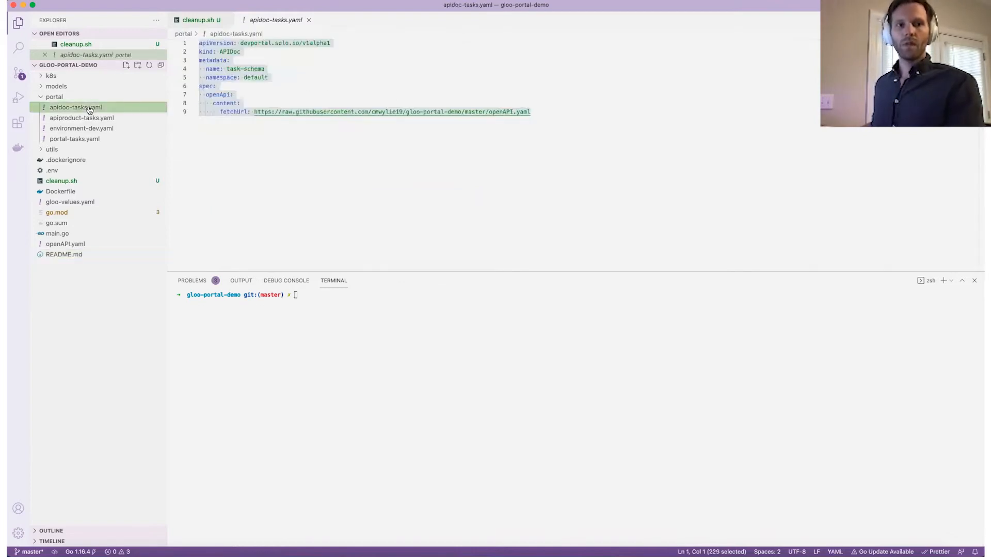
{"action": "left_click", "coordinate": [222, 129]}
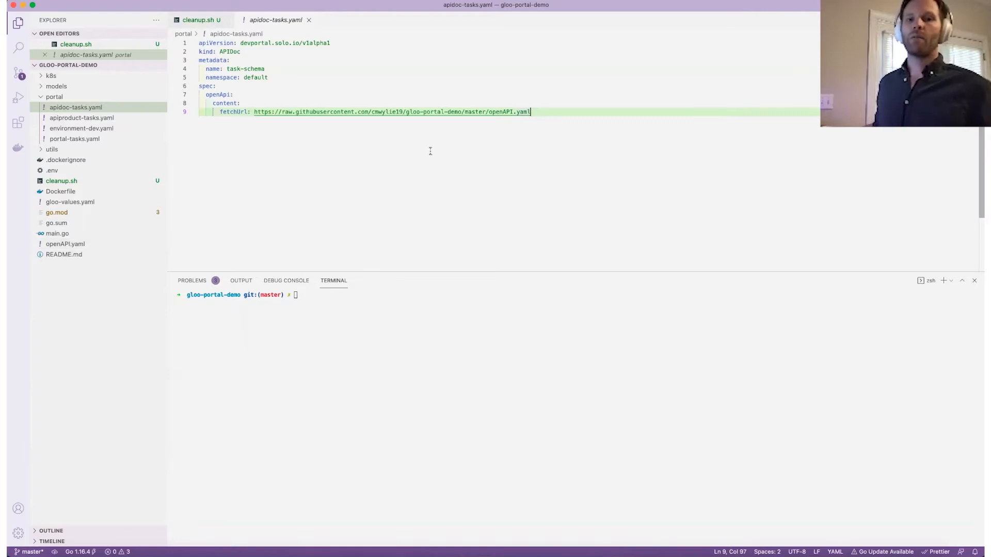
{"action": "key", "text": "super+a"}
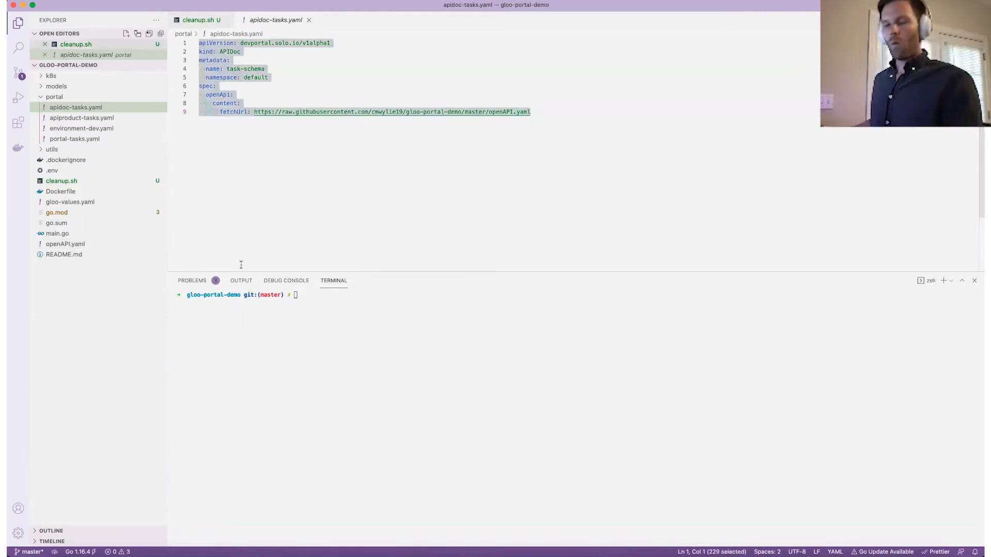
{"action": "left_click_drag", "start_coordinate": [321, 321], "coordinate": [318, 325]}
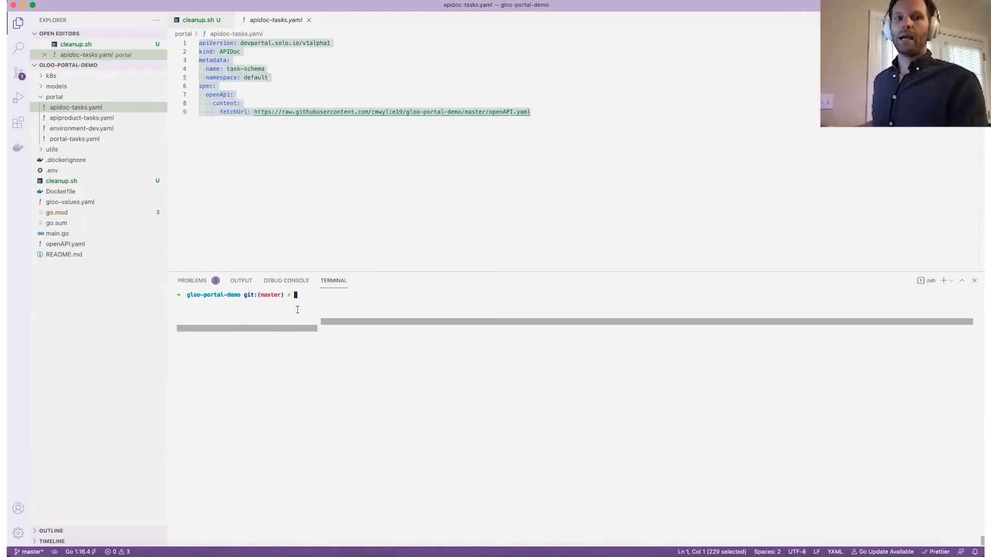
{"action": "left_click", "coordinate": [344, 300]}
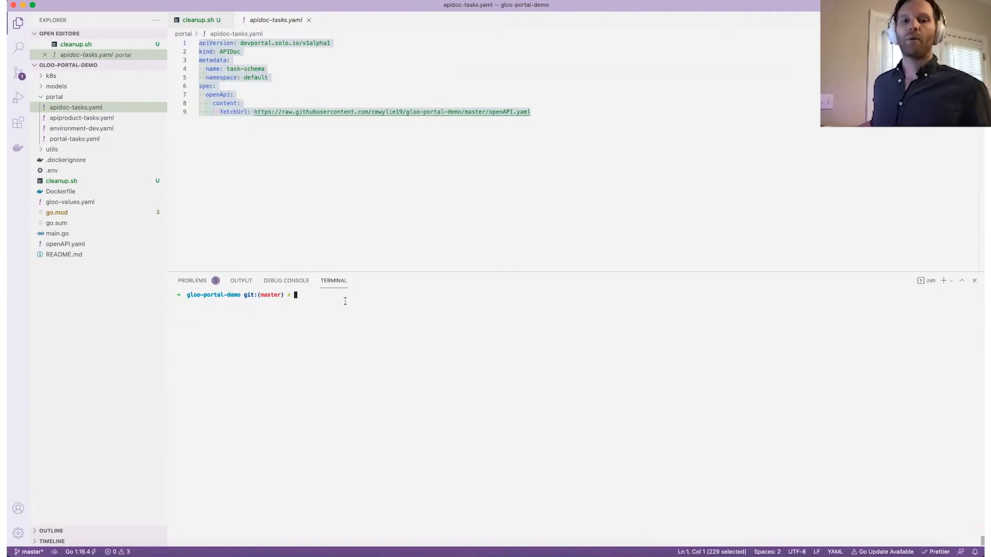
Apply the copied task-schema APIDoc YAML with a 'k apply -f -<<EOF' heredoc.
{"action": "type", "text": "k"}
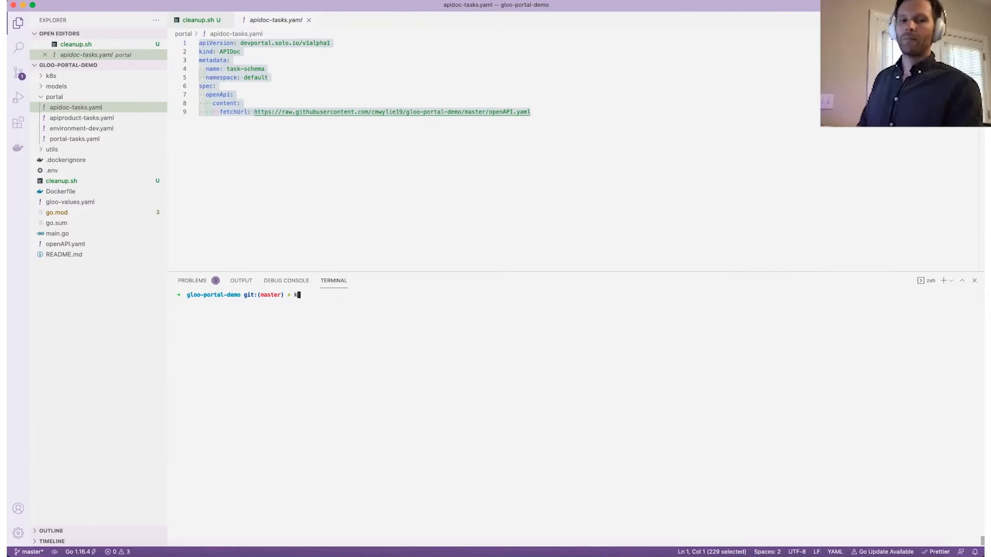
{"action": "type", "text": " apply -f -<<EOF"}
{"action": "key", "text": "Return"}
{"action": "key", "text": "super+v"}
{"action": "key", "text": "Return"}
{"action": "type", "text": "EOF"}
{"action": "key", "text": "Return"}
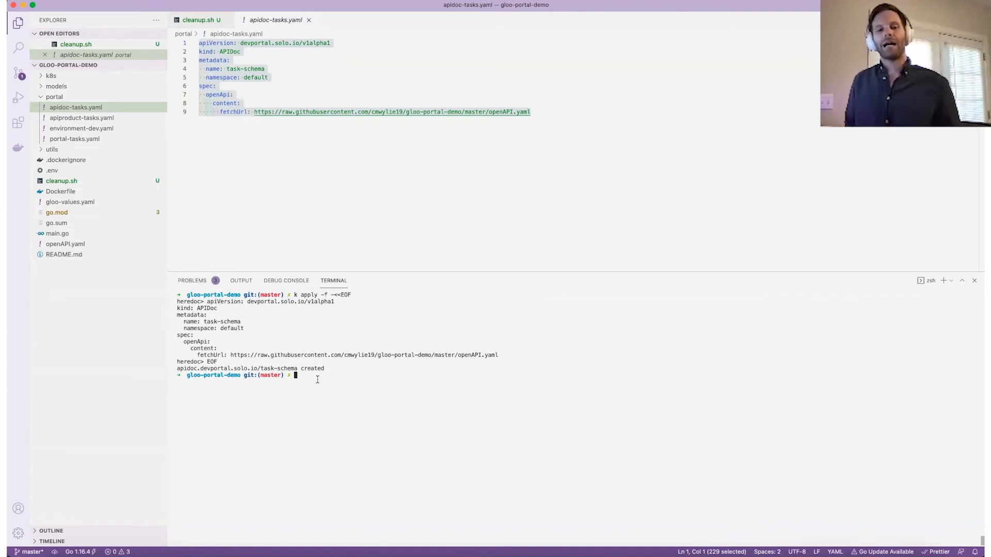
Query the task-schema APIDoc's .status.state with a jsonpath output.
{"action": "type", "text": "k get apidic tasj0"}
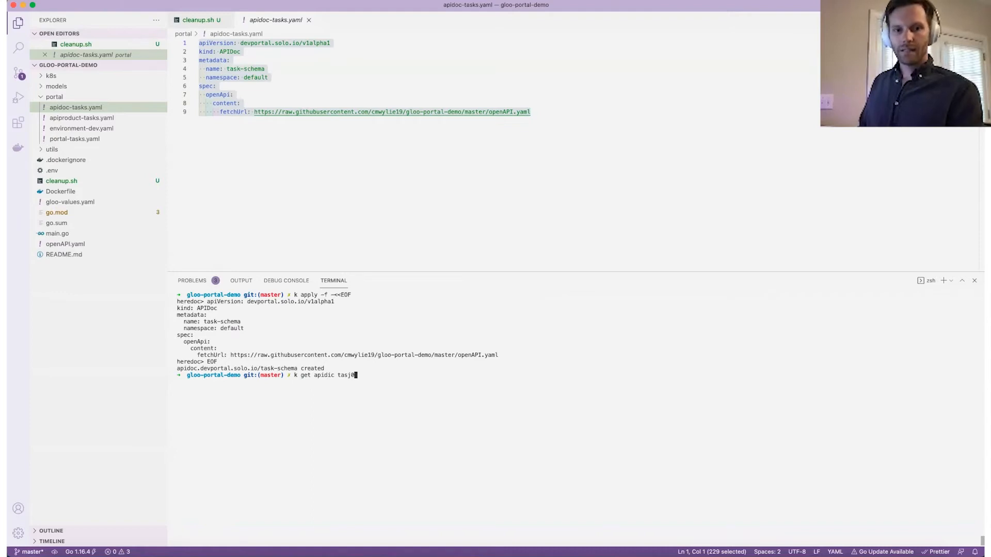
{"action": "key", "text": "BackSpace"}
{"action": "type", "text": "k-schema -ojsonpath"}
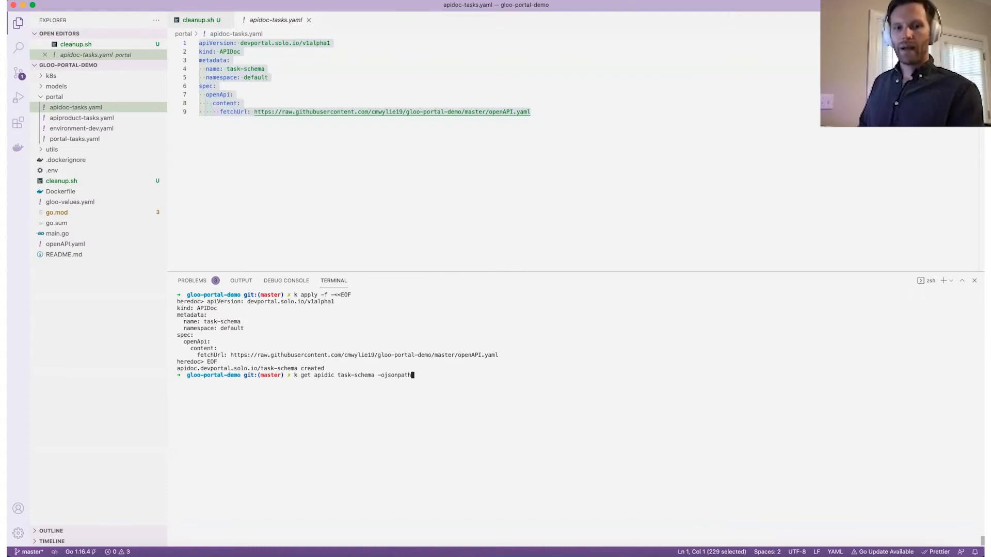
{"action": "key", "text": "BackSpace"}
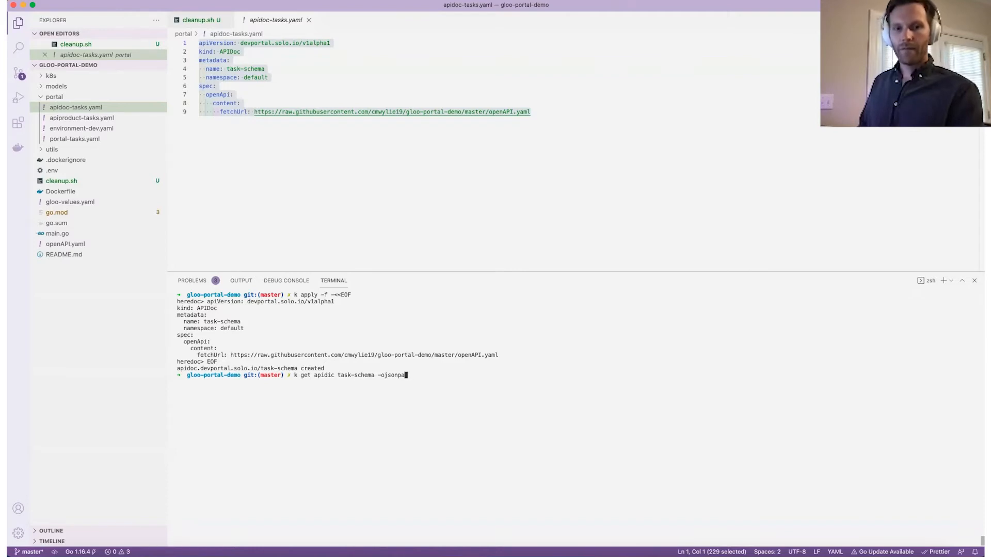
{"action": "type", "text": "h='{.st"}
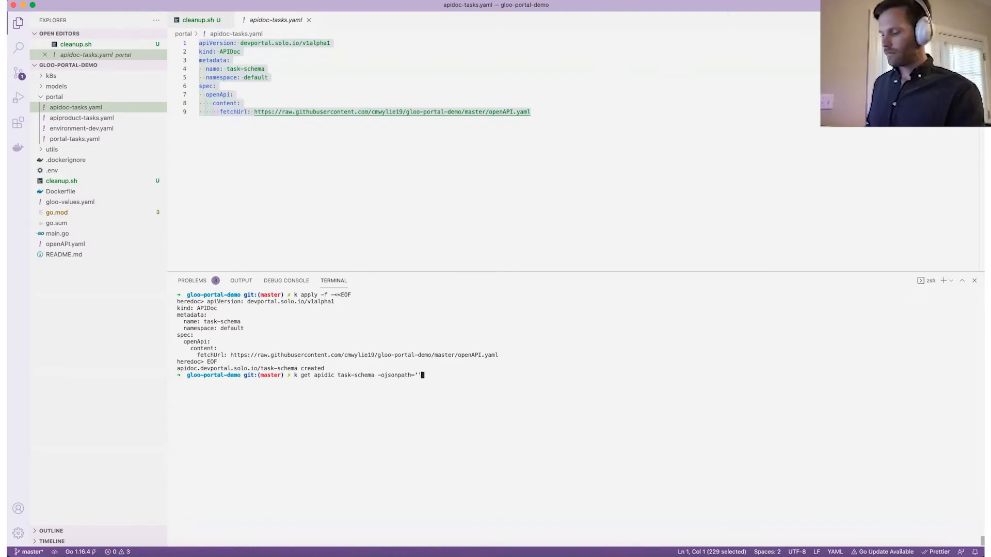
{"action": "key", "text": "BackSpace"}
{"action": "key", "text": "BackSpace"}
{"action": "key", "text": "BackSpace"}
{"action": "key", "text": "BackSpace"}
{"action": "type", "text": ".status.state}'"}
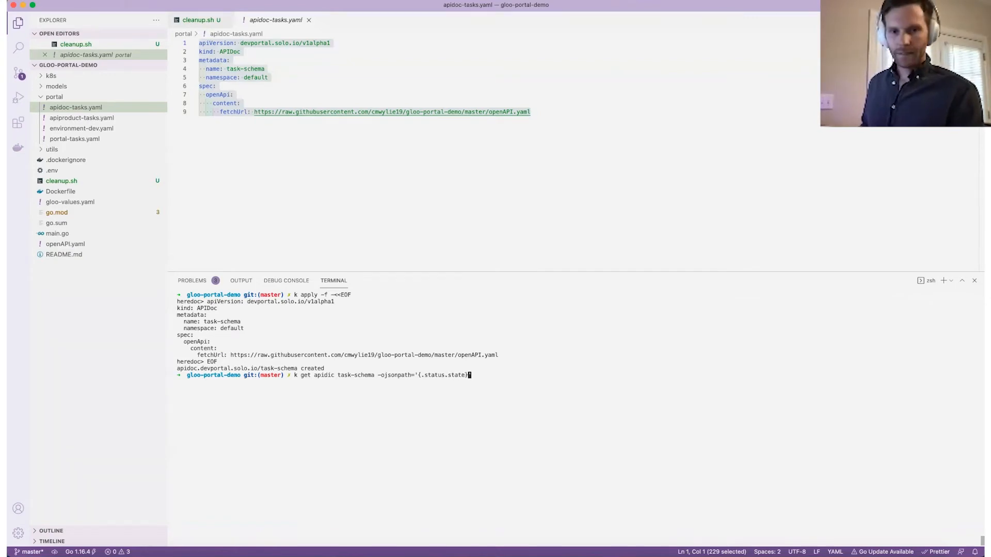
{"action": "key", "text": "Return"}
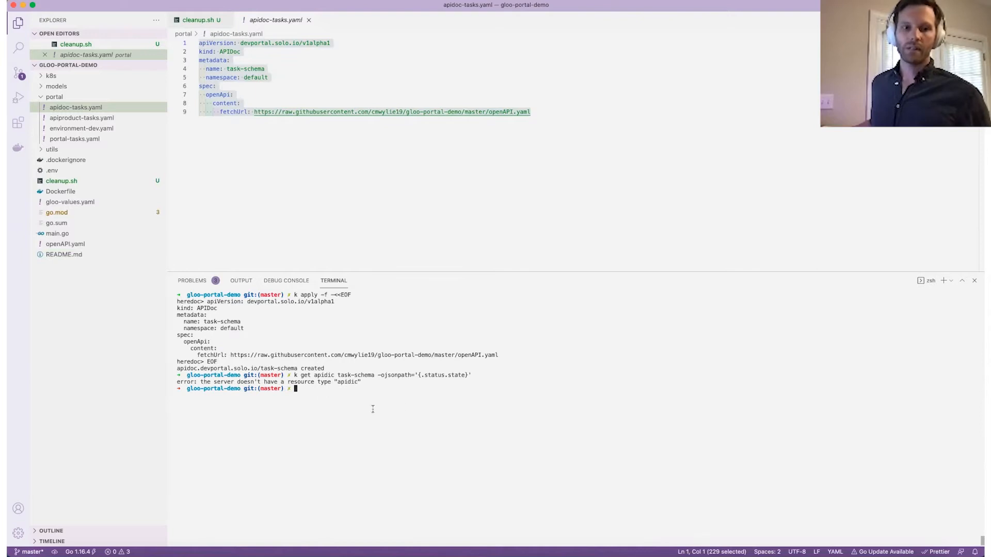
Correct 'apidic' to 'apidoc', rerun the status query showing Succeeded, then clear.
{"action": "key", "text": "Up"}
{"action": "key", "text": "BackSpace"}
{"action": "type", "text": "o"}
{"action": "key", "text": "Return"}
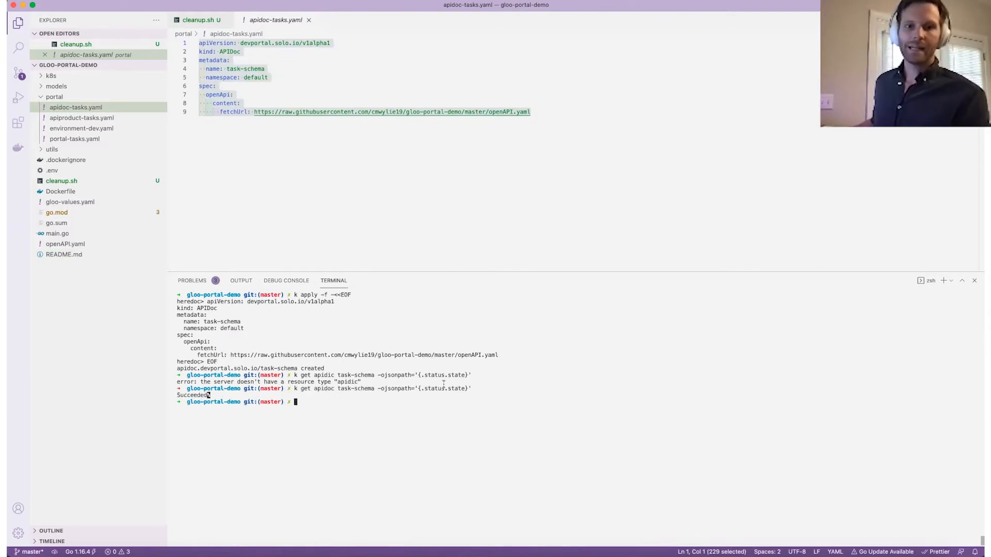
{"action": "type", "text": "clear"}
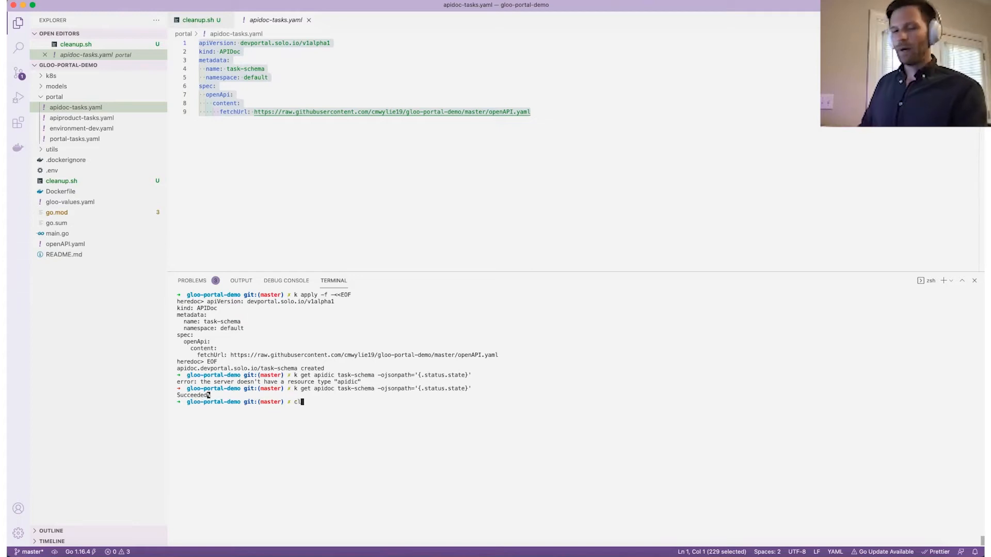
{"action": "key", "text": "Return"}
{"action": "key", "text": "Up"}
{"action": "key", "text": "Up"}
{"action": "key", "text": "BackSpace"}
{"action": "key", "text": "BackSpace"}
{"action": "key", "text": "BackSpace"}
{"action": "key", "text": "BackSpace"}
{"action": "key", "text": "BackSpace"}
{"action": "key", "text": "BackSpace"}
{"action": "key", "text": "BackSpace"}
{"action": "key", "text": "BackSpace"}
{"action": "key", "text": "BackSpace"}
{"action": "key", "text": "BackSpace"}
{"action": "key", "text": "BackSpace"}
{"action": "key", "text": "BackSpace"}
{"action": "key", "text": "BackSpace"}
{"action": "key", "text": "BackSpace"}
{"action": "key", "text": "BackSpace"}
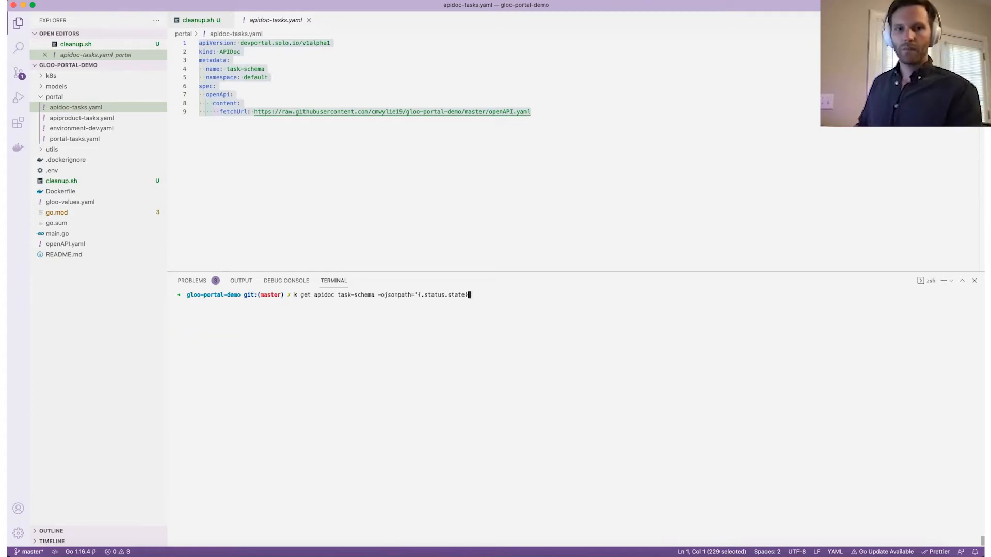
{"action": "key", "text": "BackSpace"}
{"action": "key", "text": "BackSpace"}
{"action": "key", "text": "BackSpace"}
{"action": "key", "text": "BackSpace"}
{"action": "key", "text": "BackSpace"}
{"action": "key", "text": "BackSpace"}
{"action": "key", "text": "BackSpace"}
{"action": "key", "text": "BackSpace"}
{"action": "key", "text": "BackSpace"}
{"action": "key", "text": "BackSpace"}
{"action": "key", "text": "BackSpace"}
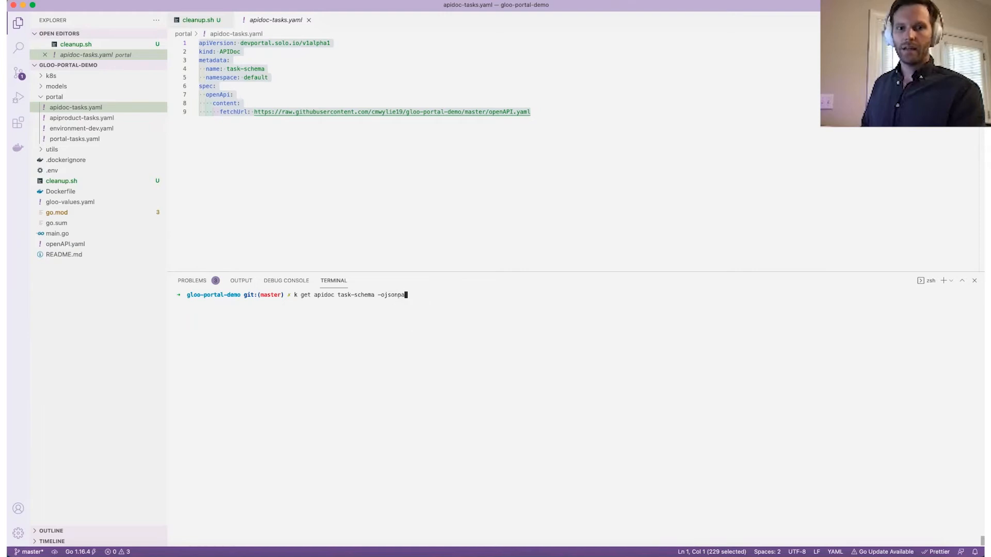
{"action": "type", "text": "yaml"}
{"action": "key", "text": "Return"}
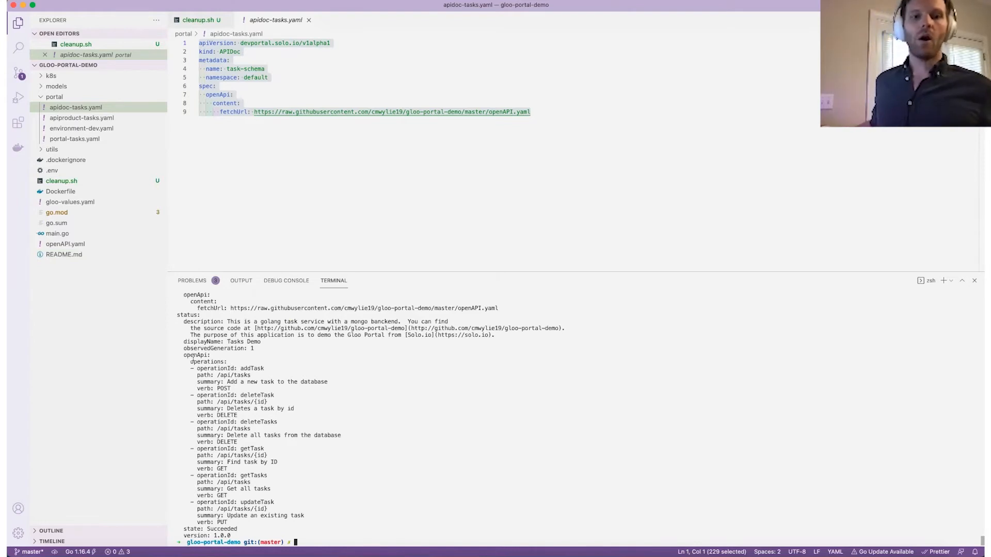
{"action": "left_click_drag", "start_coordinate": [184, 363], "coordinate": [294, 522]}
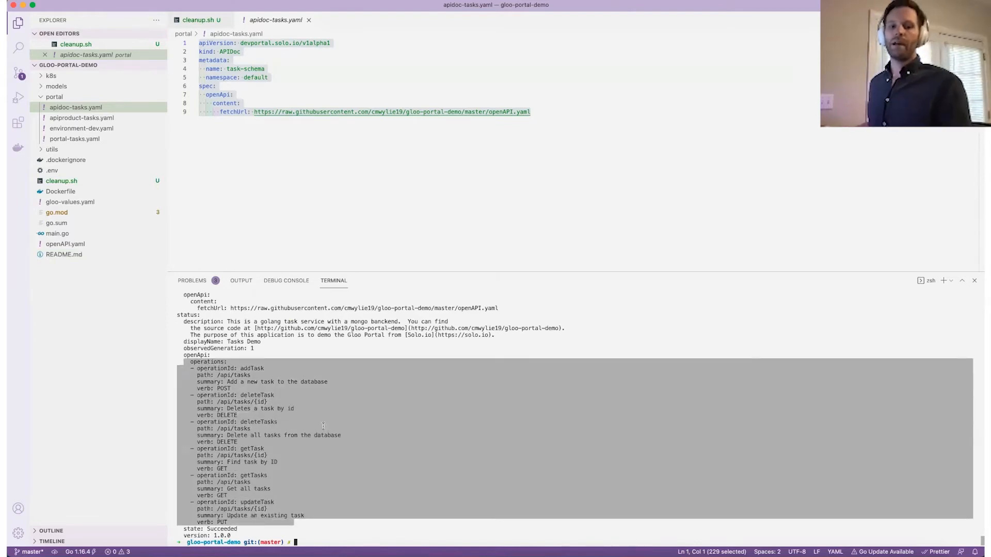
{"action": "left_click", "coordinate": [475, 471]}
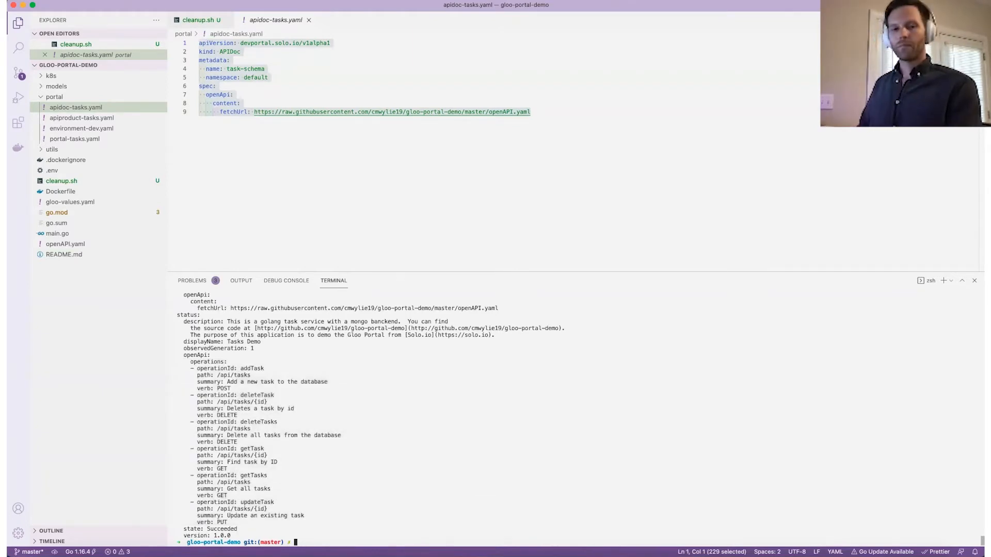
{"action": "type", "text": "cleart"}
{"action": "key", "text": "Return"}
{"action": "type", "text": "lear"}
{"action": "key", "text": "Return"}
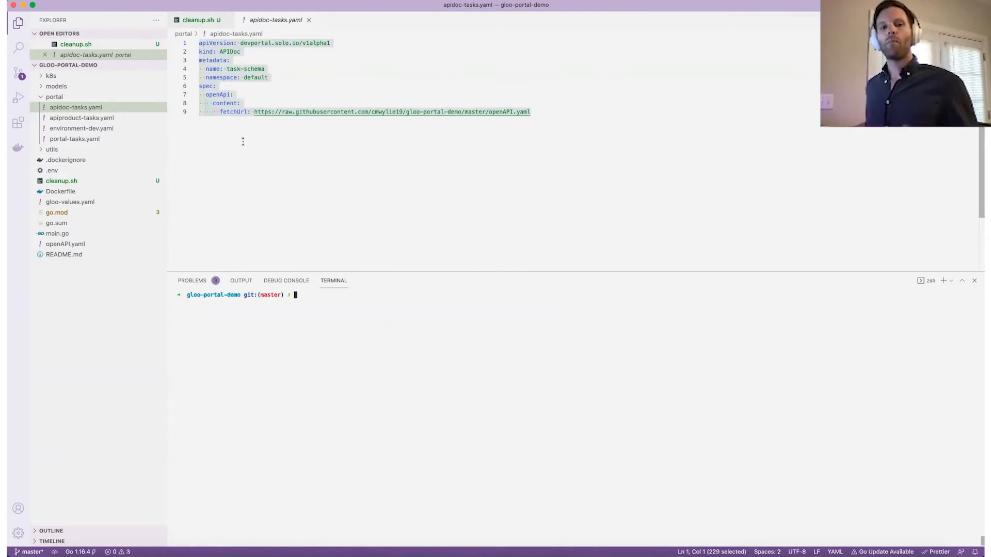
{"action": "left_click", "coordinate": [344, 131]}
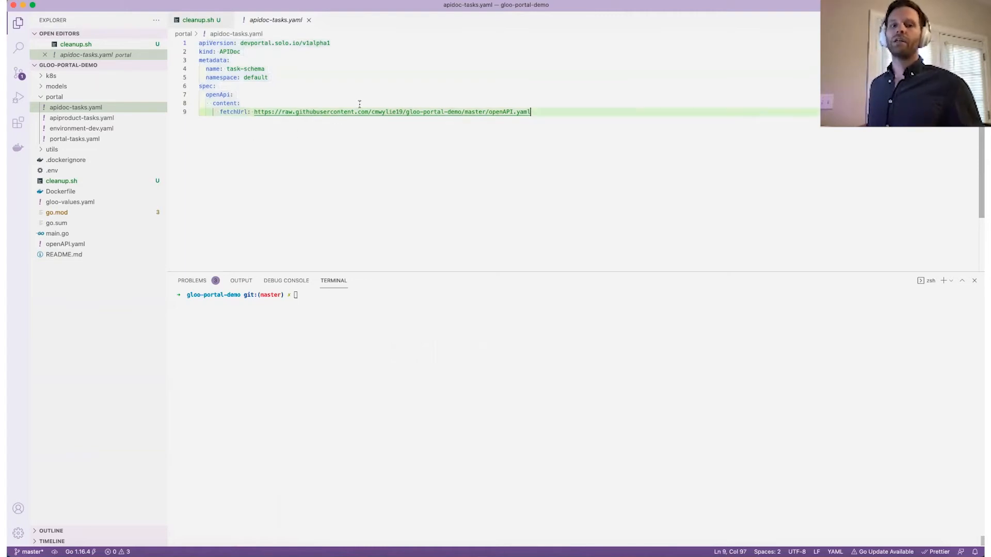
Open portal/apiproduct-tasks.yaml and highlight the v1 version and the task-schema APIDoc reference.
{"action": "left_click", "coordinate": [106, 119]}
{"action": "scroll", "coordinate": [219, 120], "scroll_direction": "up", "scroll_amount": 1}
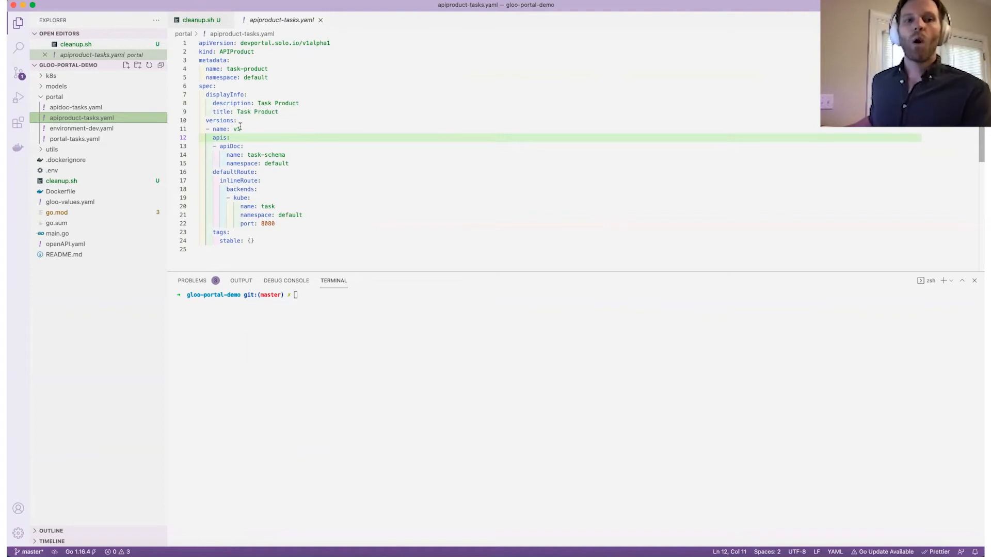
{"action": "left_click_drag", "start_coordinate": [242, 129], "coordinate": [234, 129]}
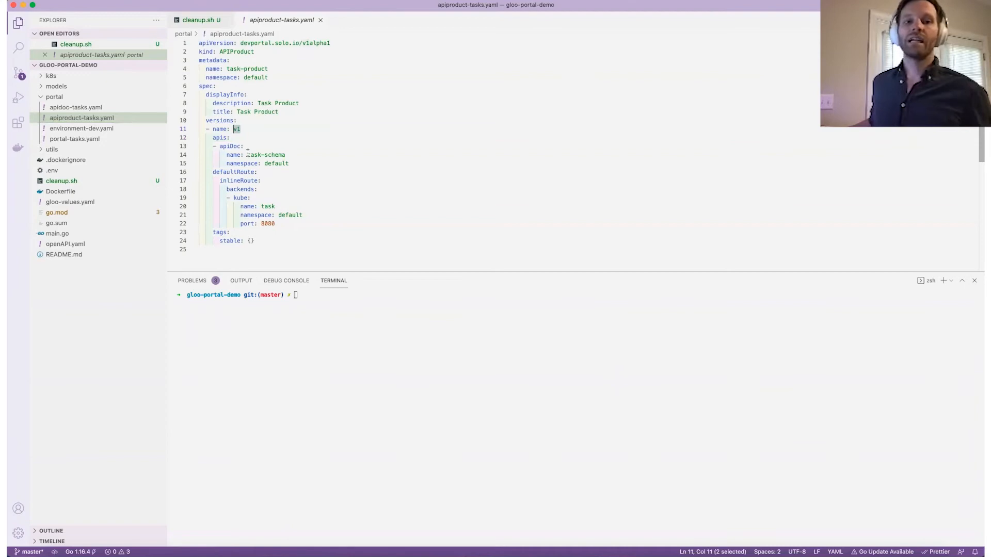
{"action": "left_click_drag", "start_coordinate": [247, 155], "coordinate": [292, 153]}
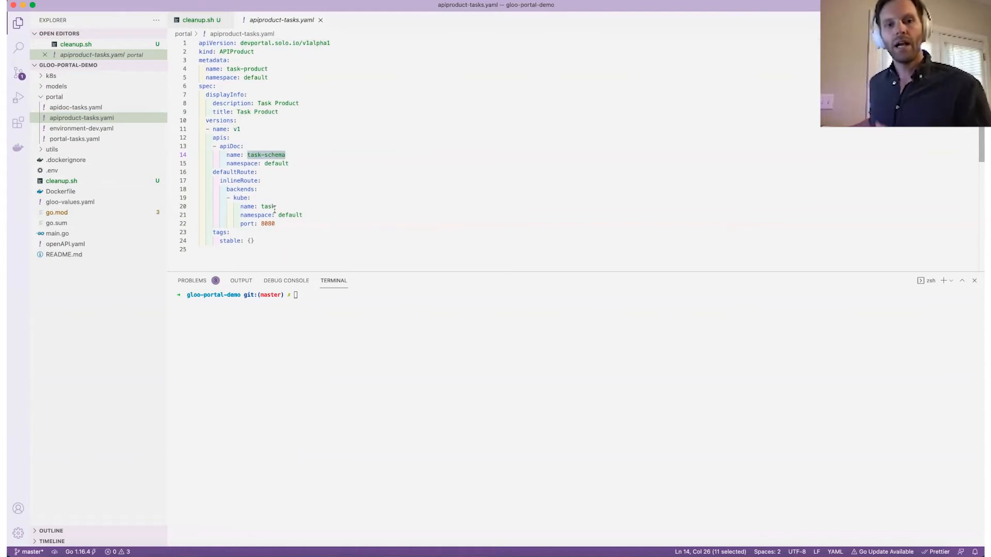
{"action": "left_click", "coordinate": [360, 300]}
Check the task service's port with 'k get svc task', then clear the terminal.
{"action": "type", "text": "k get svc task"}
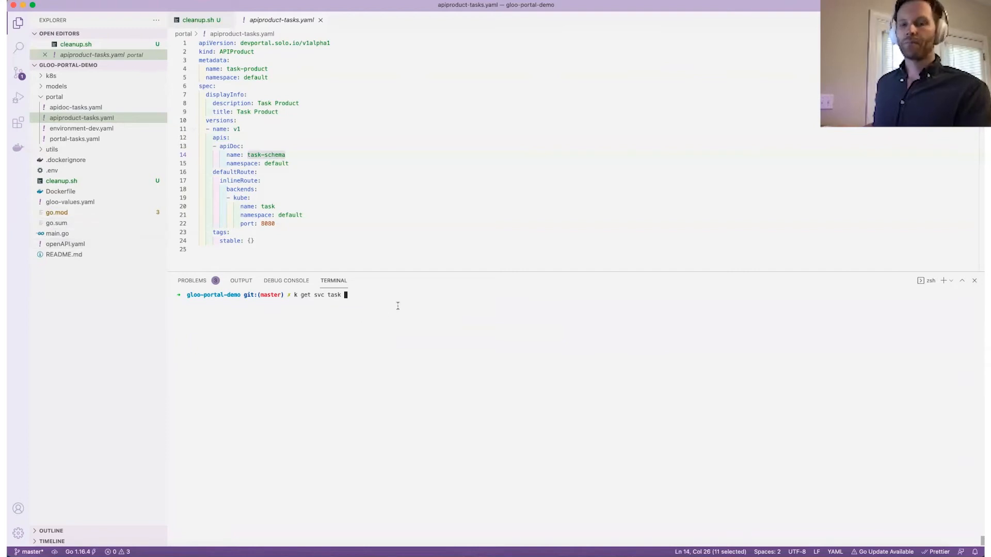
{"action": "key", "text": "Return"}
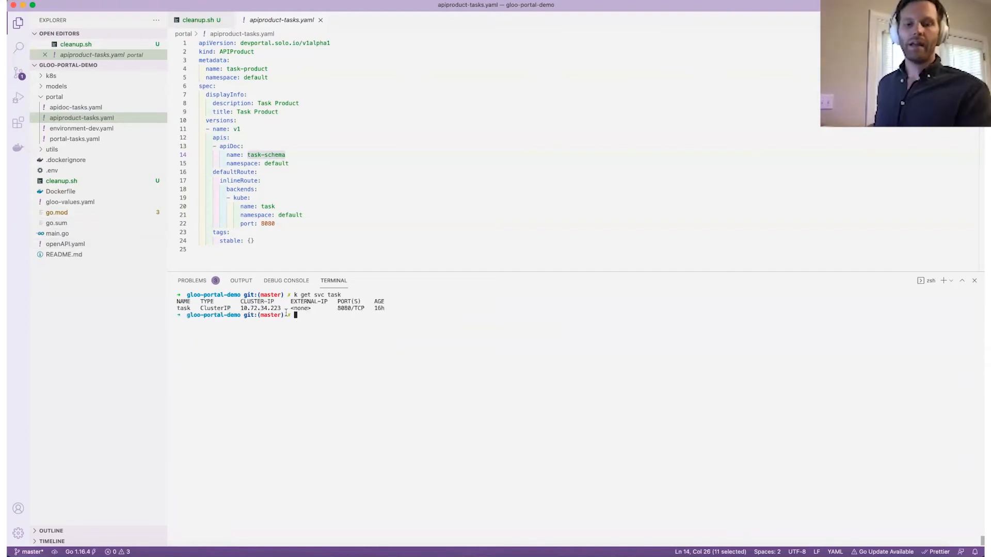
{"action": "type", "text": "clear"}
{"action": "key", "text": "Return"}
Apply the APIProduct definition through a heredoc, fixing it to 'k apply -f -' on retry.
{"action": "left_click_drag", "start_coordinate": [272, 248], "coordinate": [180, 43]}
{"action": "key", "text": "super+c"}
{"action": "left_click", "coordinate": [402, 292]}
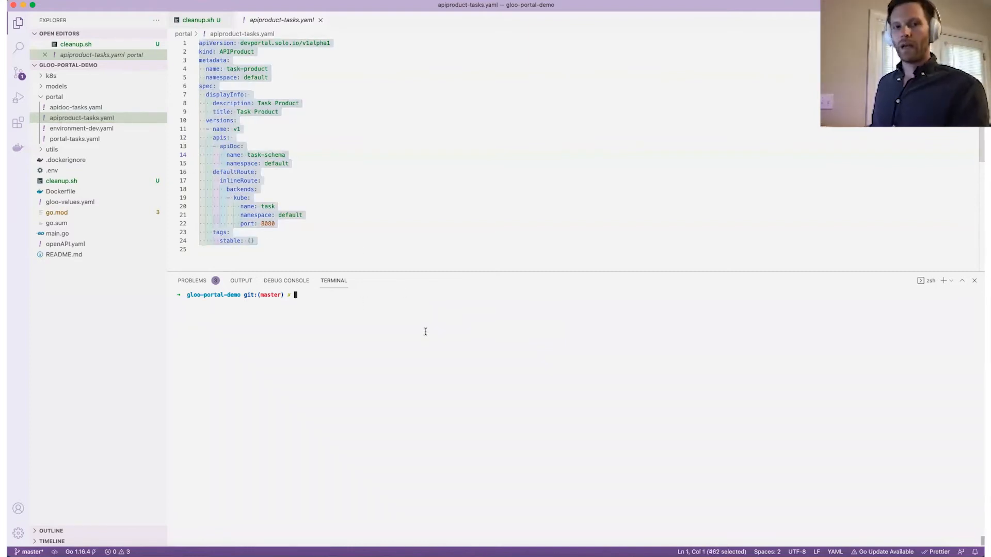
{"action": "type", "text": "k apply -f <<EOF"}
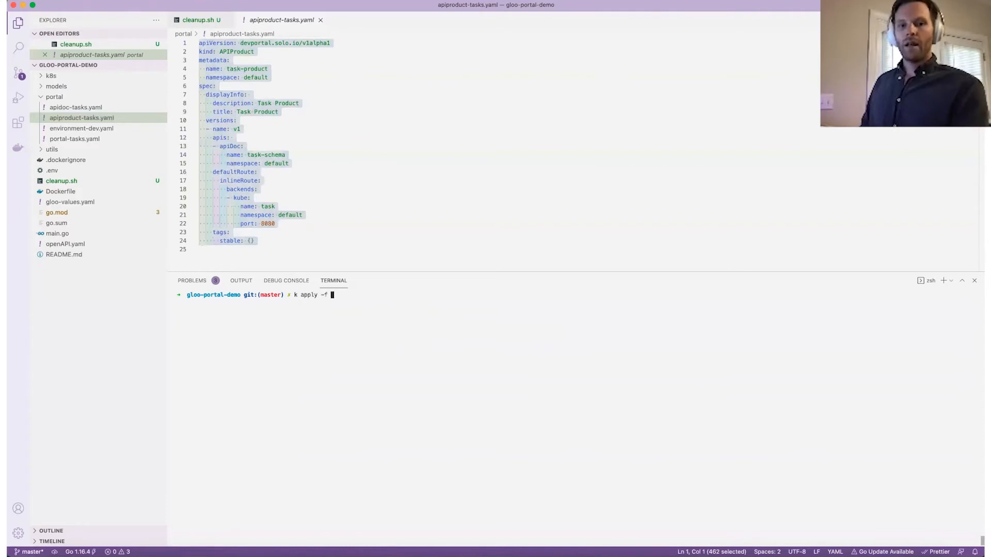
{"action": "key", "text": "Return"}
{"action": "key", "text": "super+v"}
{"action": "key", "text": "Return"}
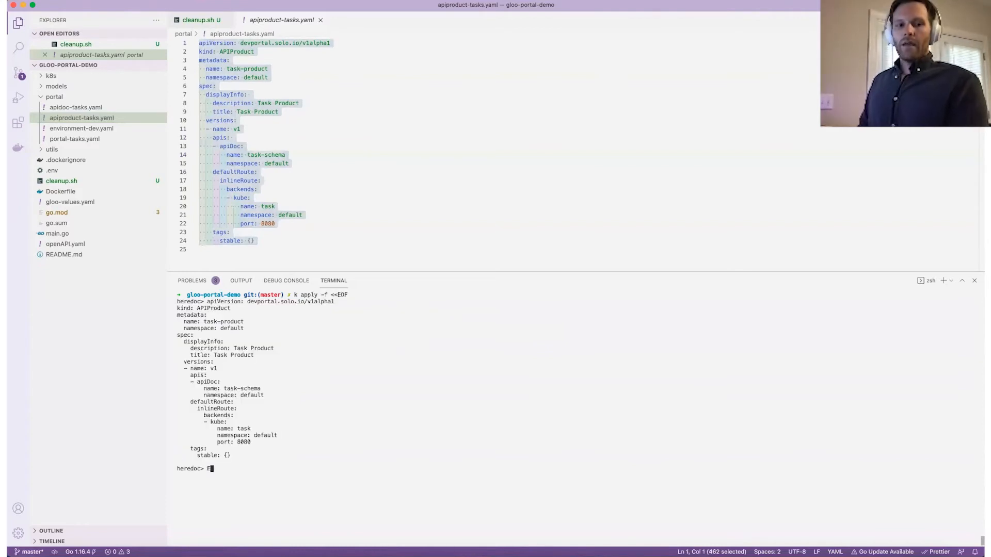
{"action": "type", "text": "EOF"}
{"action": "key", "text": "Return"}
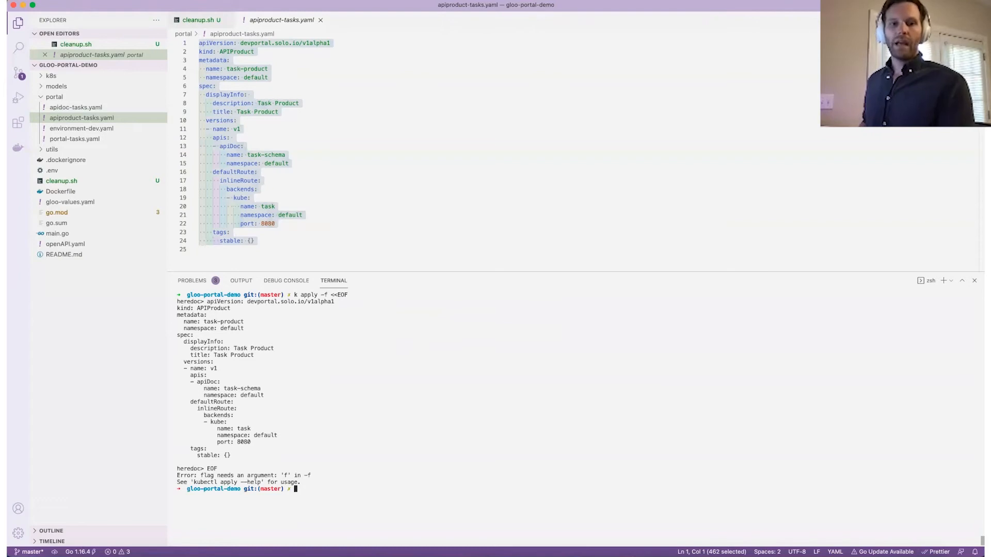
{"action": "key", "text": "Up"}
{"action": "key", "text": "Left"}
{"action": "key", "text": "Left"}
{"action": "key", "text": "Left"}
{"action": "key", "text": "Left"}
{"action": "key", "text": "Left"}
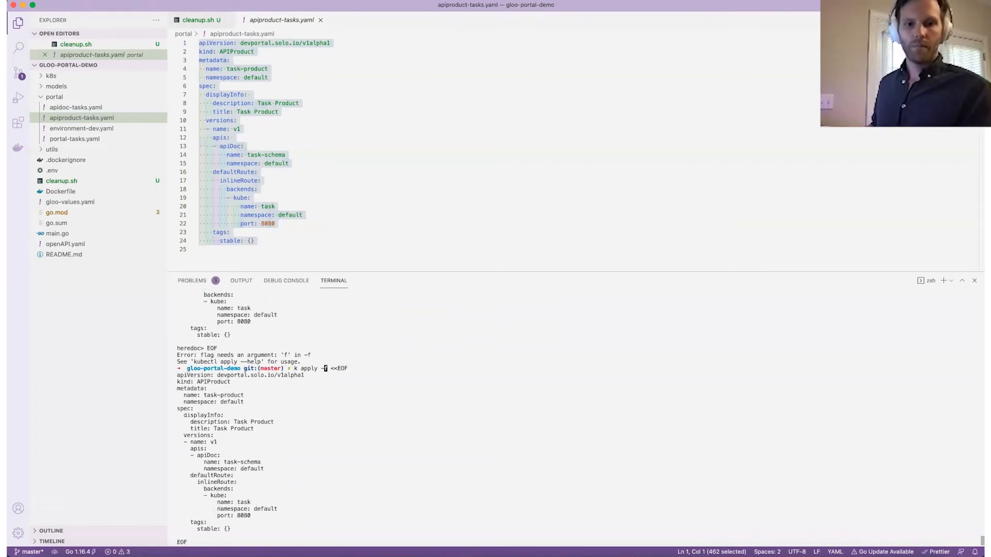
{"action": "type", "text": "-"}
{"action": "key", "text": "Return"}
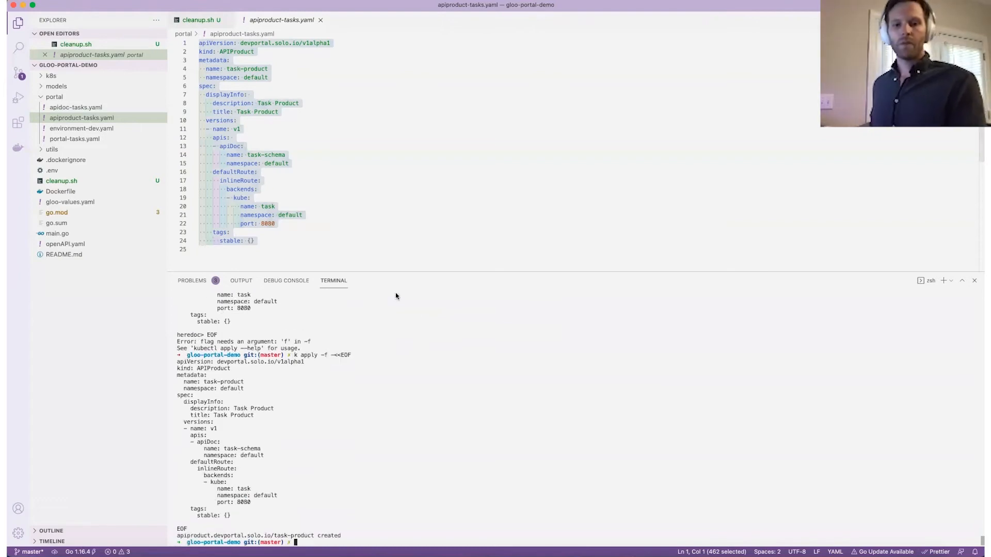
Print the task-product APIProduct with 'k get apiproduct task-product -oyaml'.
{"action": "type", "text": "clear"}
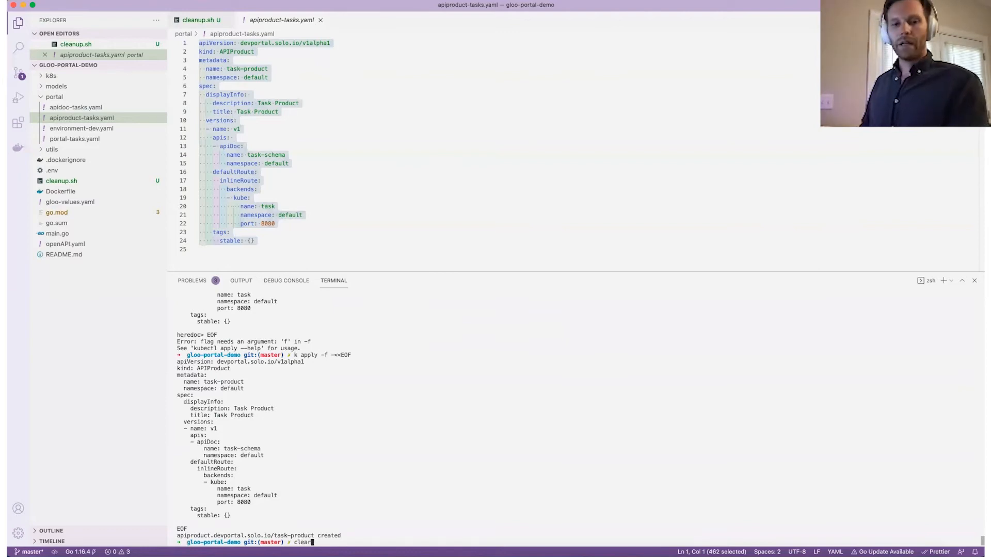
{"action": "key", "text": "Return"}
{"action": "type", "text": "k get apairpdo"}
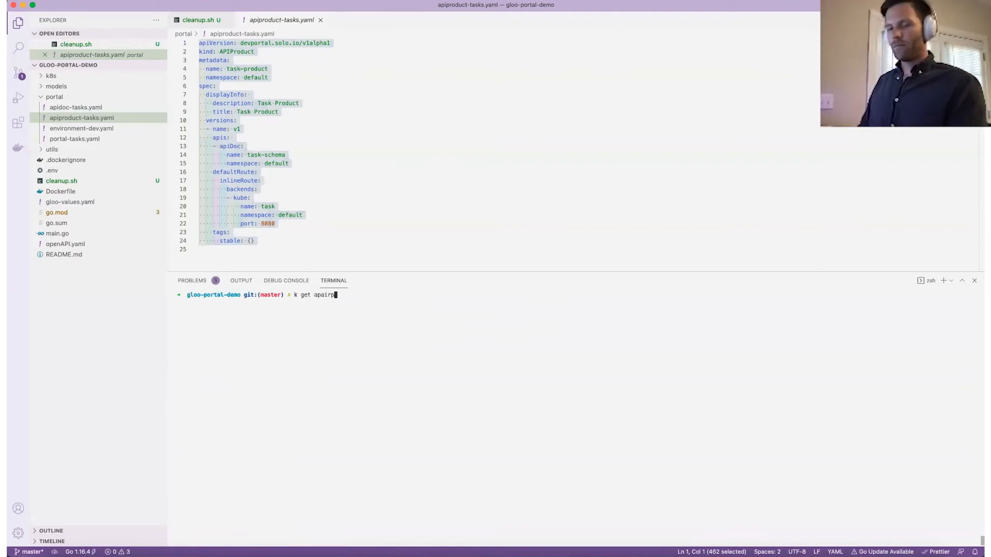
{"action": "key", "text": "BackSpace"}
{"action": "key", "text": "BackSpace"}
{"action": "key", "text": "BackSpace"}
{"action": "key", "text": "BackSpace"}
{"action": "key", "text": "BackSpace"}
{"action": "key", "text": "BackSpace"}
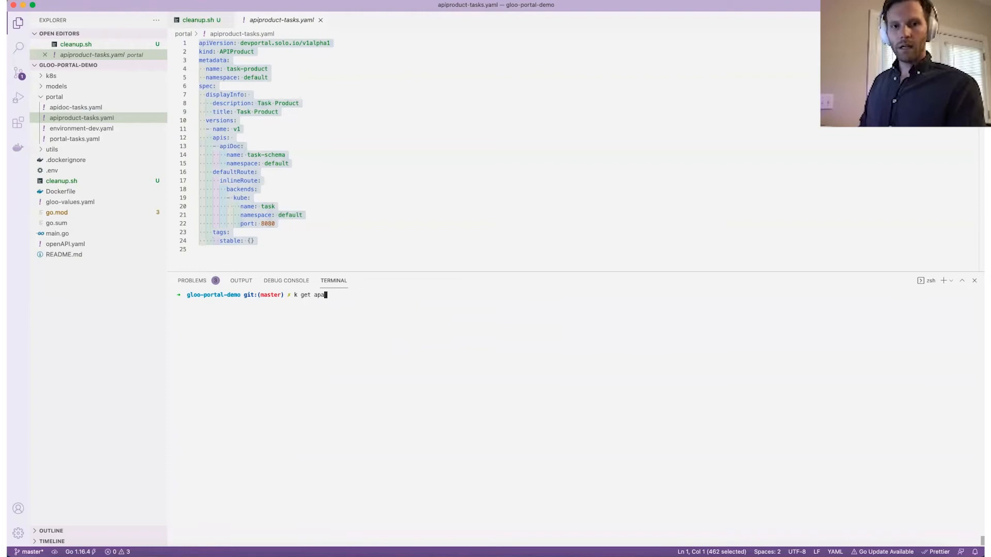
{"action": "type", "text": "ipro"}
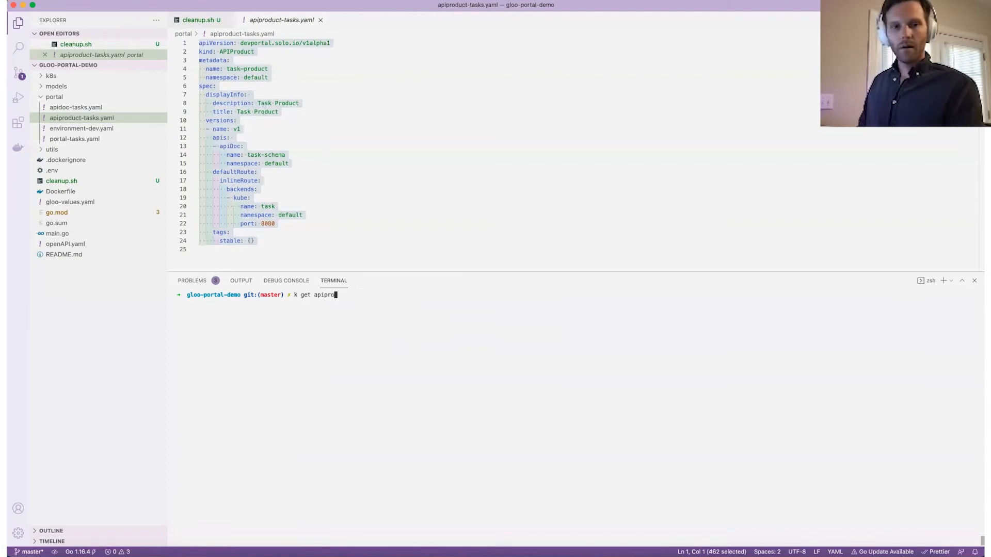
{"action": "type", "text": "duct taskj-"}
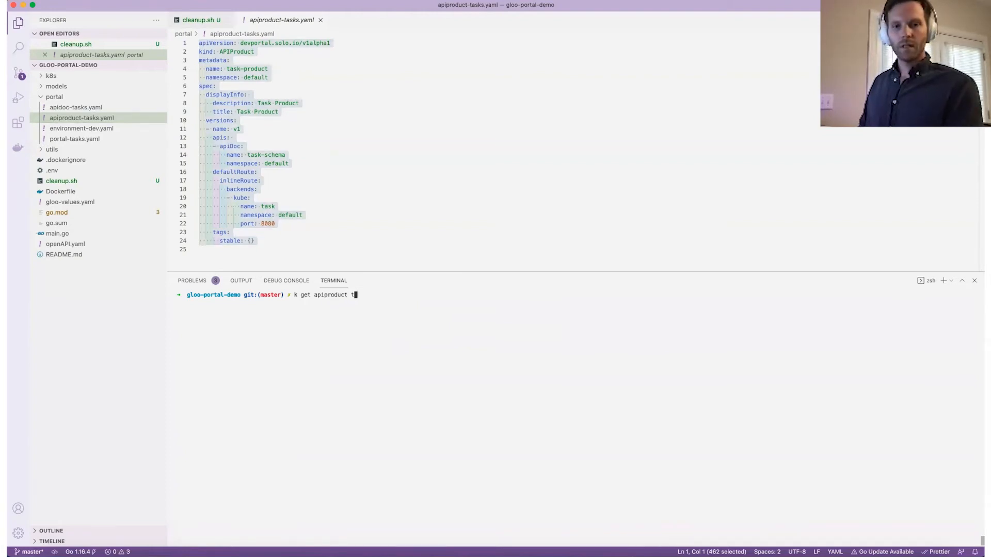
{"action": "key", "text": "BackSpace"}
{"action": "key", "text": "BackSpace"}
{"action": "type", "text": "-product"}
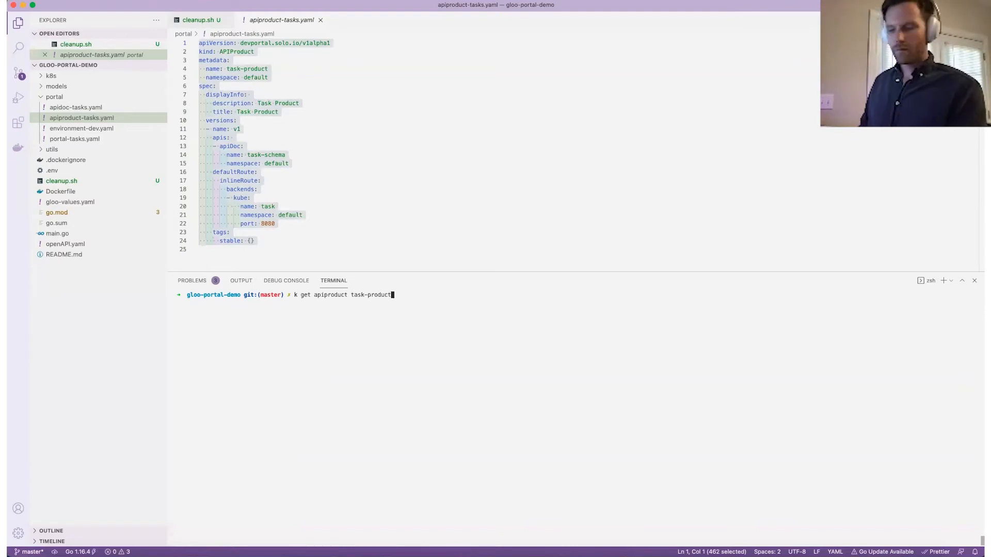
{"action": "type", "text": " -oyaml"}
{"action": "key", "text": "Return"}
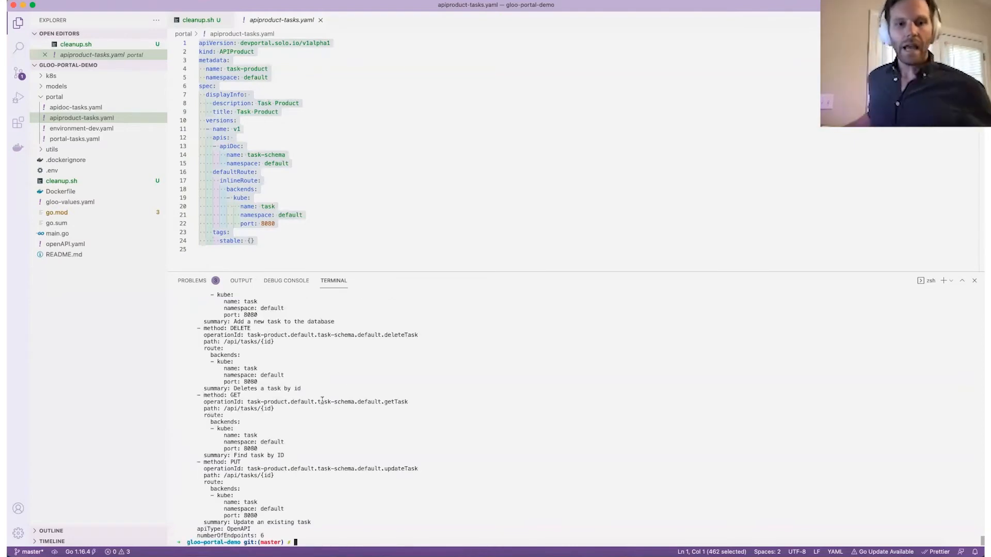
Scroll through task-product's six routes highlighting each method, starting with DELETE, then clear the terminal.
{"action": "scroll", "coordinate": [322, 400], "scroll_direction": "up", "scroll_amount": 7}
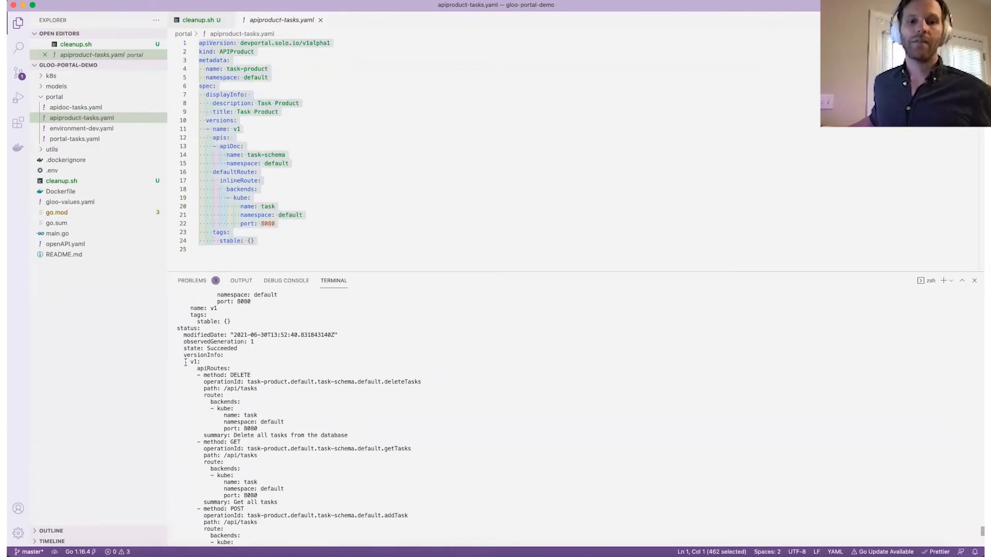
{"action": "scroll", "coordinate": [246, 377], "scroll_direction": "down", "scroll_amount": 3}
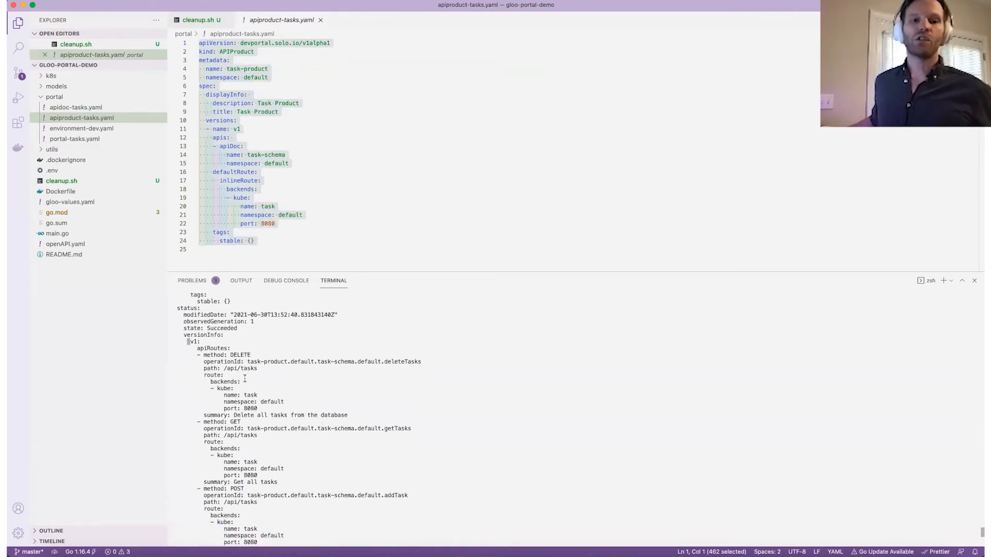
{"action": "left_click_drag", "start_coordinate": [227, 336], "coordinate": [238, 333]}
{"action": "left_click_drag", "start_coordinate": [230, 402], "coordinate": [242, 402]}
{"action": "scroll", "coordinate": [248, 409], "scroll_direction": "down", "scroll_amount": 3}
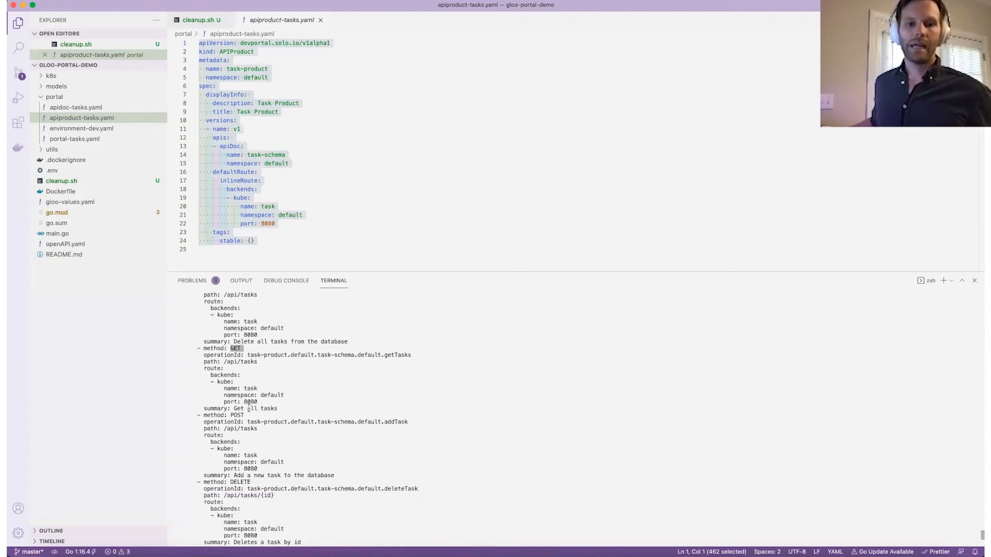
{"action": "left_click_drag", "start_coordinate": [228, 415], "coordinate": [262, 415]}
{"action": "scroll", "coordinate": [261, 418], "scroll_direction": "down", "scroll_amount": 4}
{"action": "scroll", "coordinate": [261, 419], "scroll_direction": "down", "scroll_amount": 3}
{"action": "left_click_drag", "start_coordinate": [231, 362], "coordinate": [254, 355]}
{"action": "scroll", "coordinate": [275, 400], "scroll_direction": "down", "scroll_amount": 2}
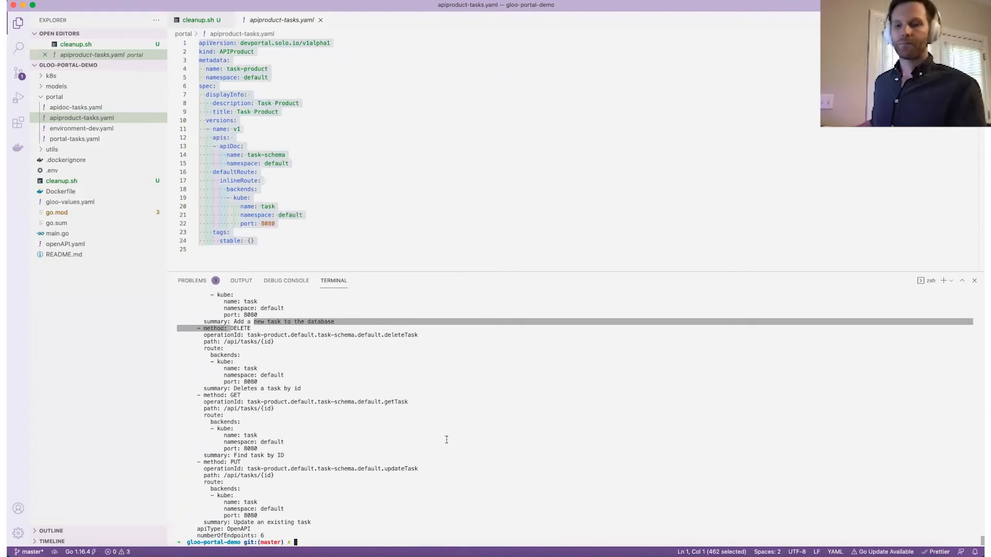
{"action": "key", "text": "super+k"}
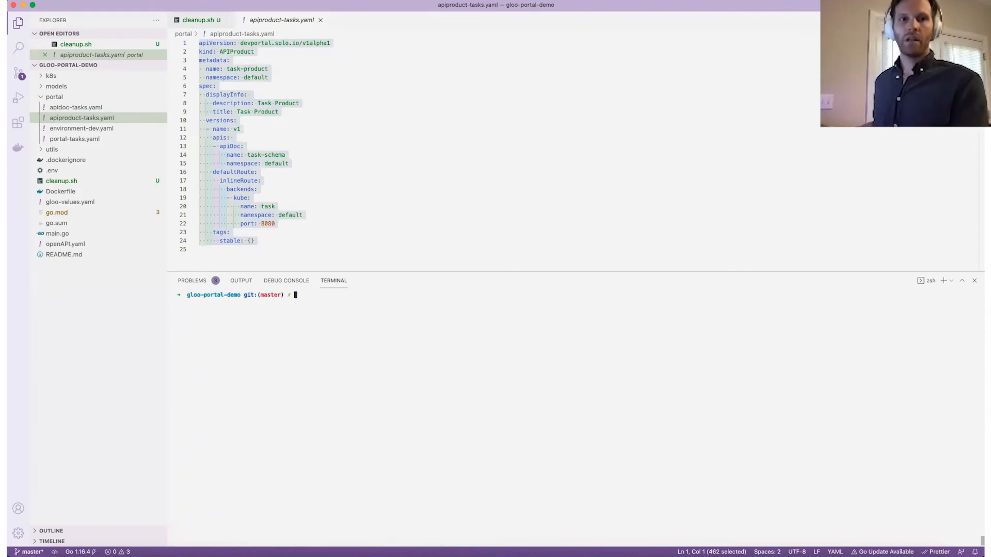
Open portal/environment-dev.yaml from the portal folder.
{"action": "left_click", "coordinate": [356, 179]}
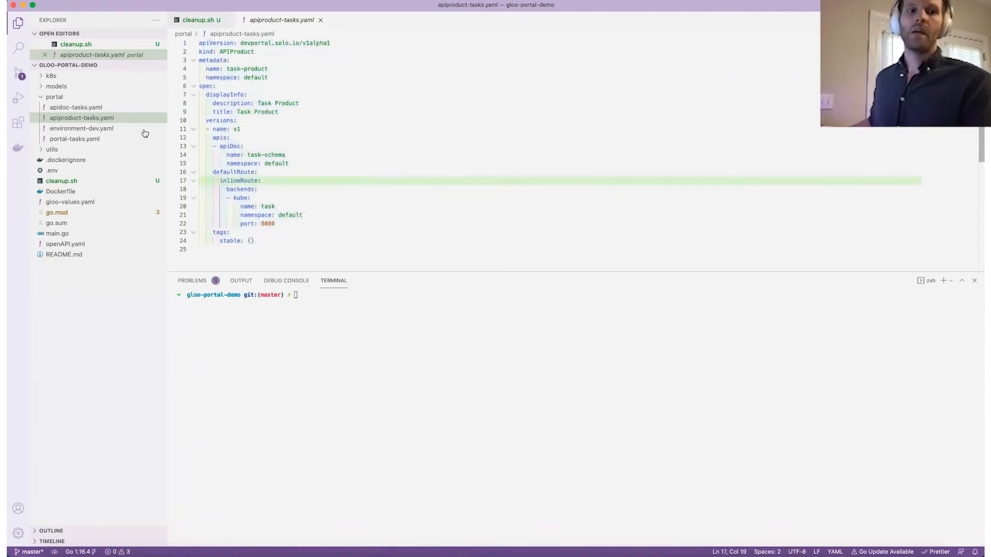
{"action": "left_click", "coordinate": [126, 133]}
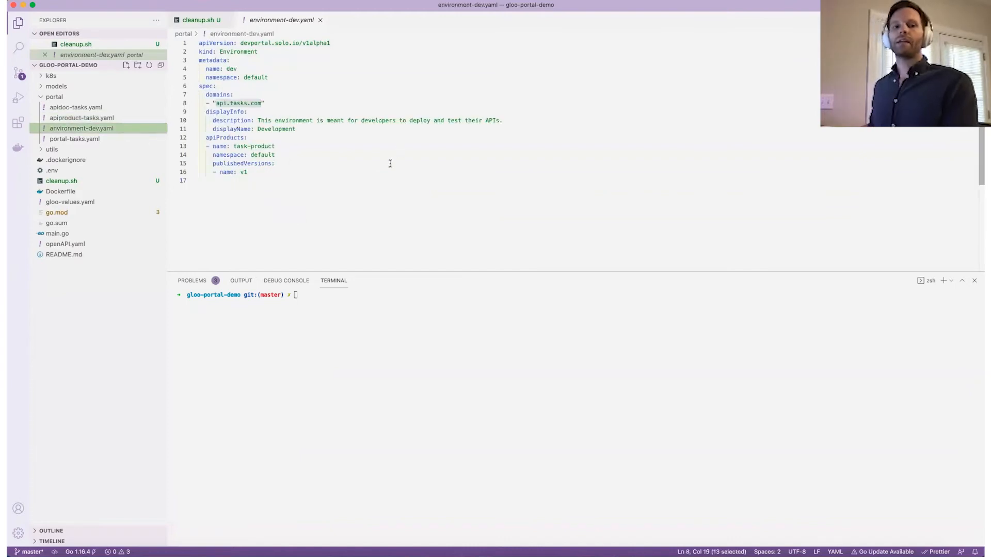
{"action": "left_click", "coordinate": [318, 181]}
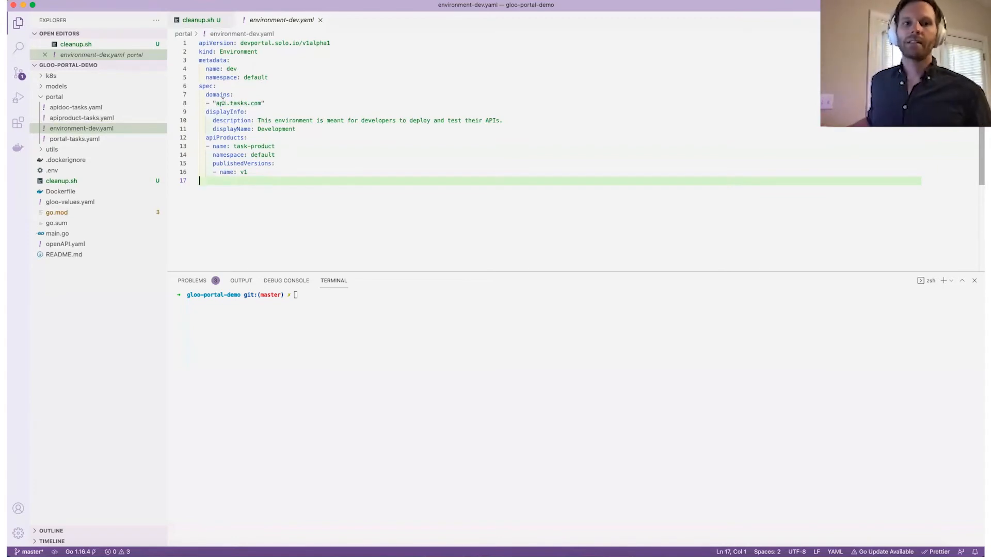
Highlight the api.tasks.com domain and task-product v1 apiProducts block, then select lines 1–16.
{"action": "left_click", "coordinate": [213, 103]}
{"action": "left_click_drag", "start_coordinate": [215, 103], "coordinate": [265, 104]}
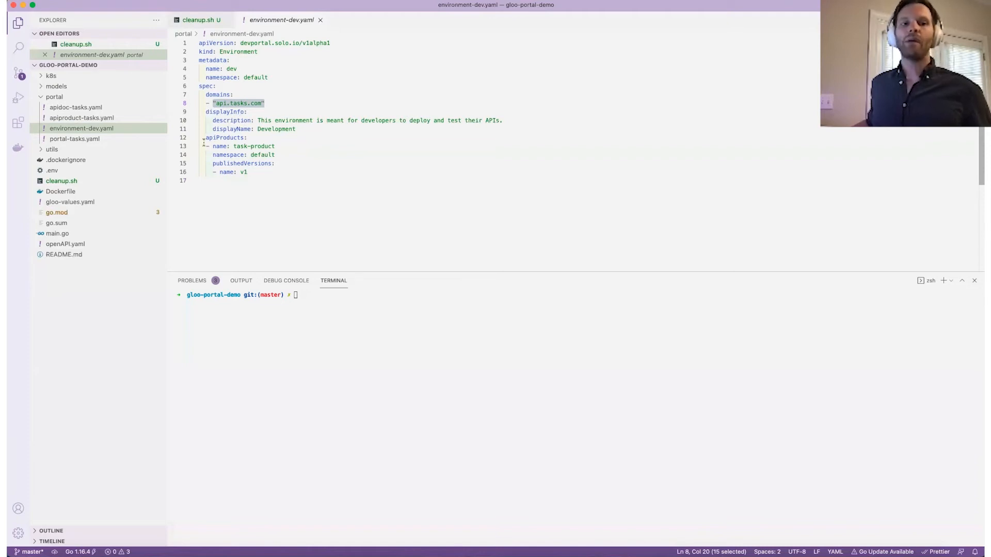
{"action": "left_click_drag", "start_coordinate": [203, 138], "coordinate": [264, 171]}
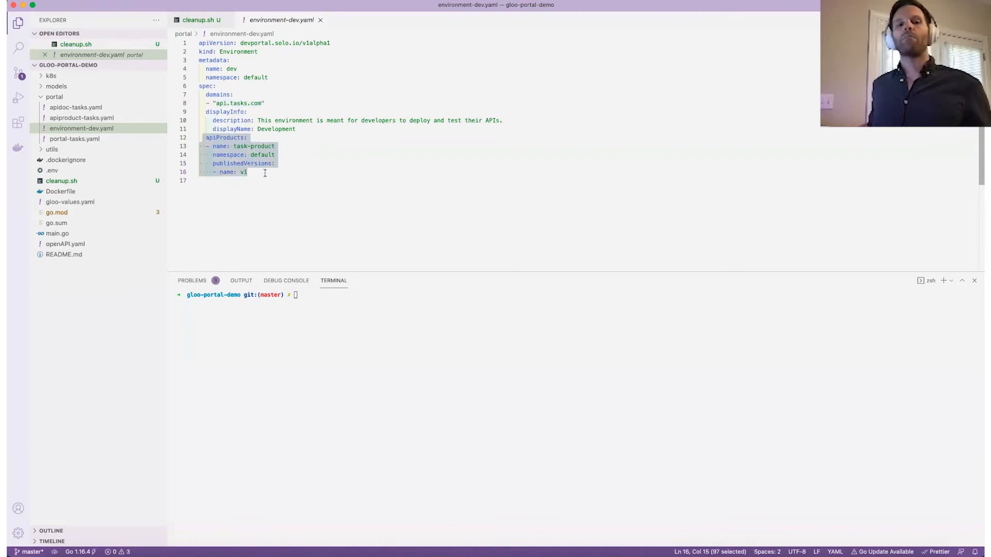
{"action": "left_click", "coordinate": [223, 180]}
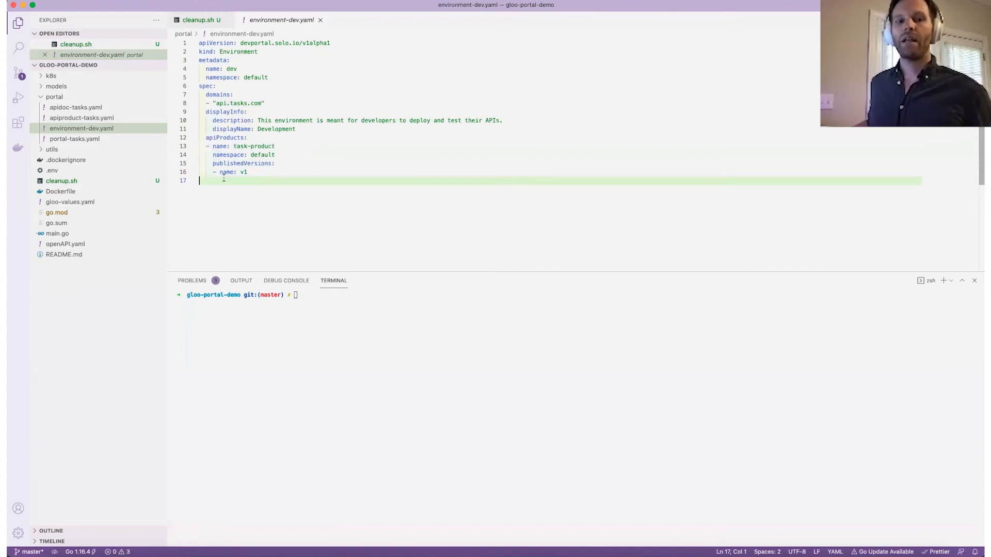
{"action": "left_click", "coordinate": [220, 172]}
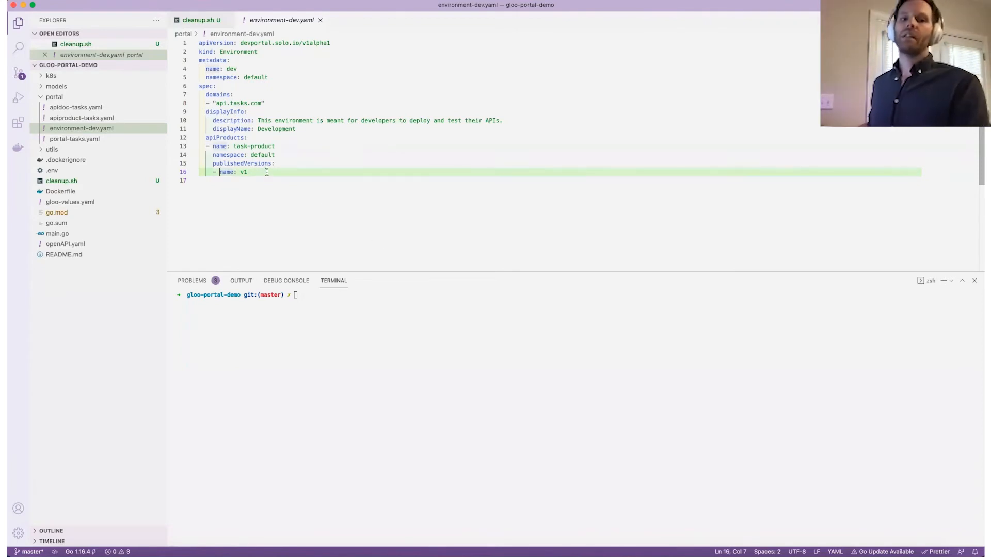
{"action": "left_click_drag", "start_coordinate": [267, 172], "coordinate": [180, 42]}
{"action": "key", "text": "super+c"}
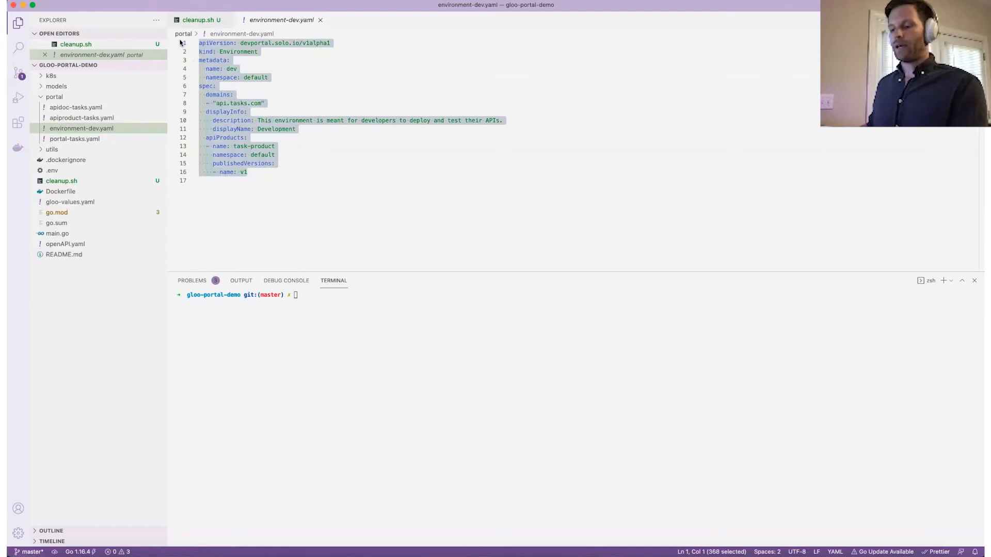
Apply the copied dev Environment YAML with a 'k apply -f -<<EOF' heredoc.
{"action": "left_click", "coordinate": [392, 356]}
{"action": "type", "text": "k apply -f -<<EOF"}
{"action": "key", "text": "Return"}
{"action": "key", "text": "super+v"}
{"action": "key", "text": "Return"}
{"action": "type", "text": "EOF"}
{"action": "key", "text": "Return"}
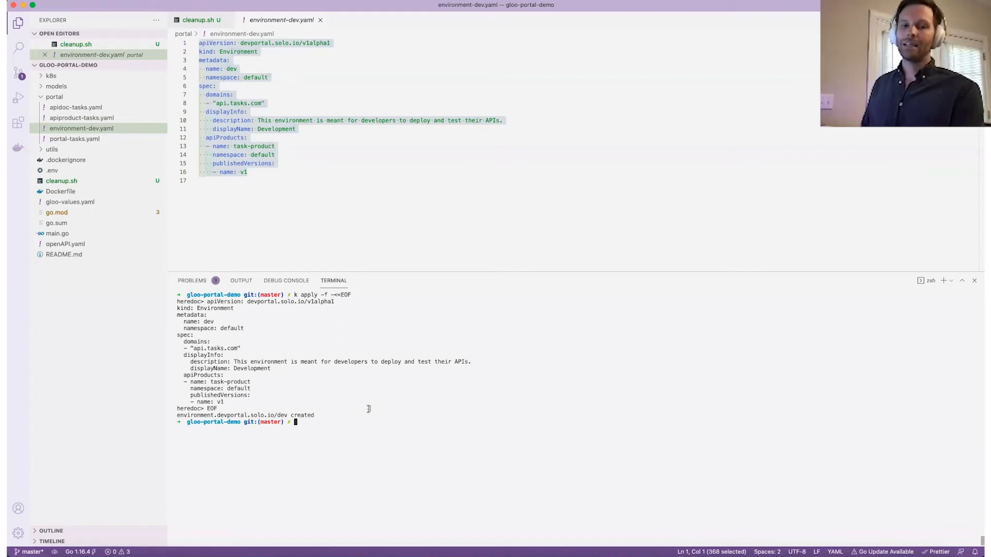
Print 'k get environment dev -o yaml' in an enlarged terminal to confirm Succeeded.
{"action": "type", "text": "k g"}
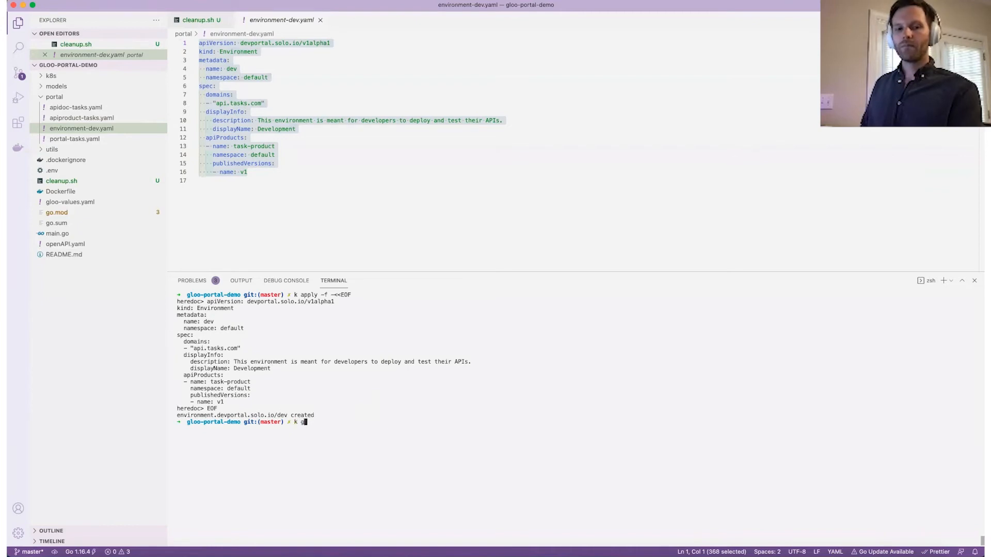
{"action": "type", "text": "et environment dev -o yaml"}
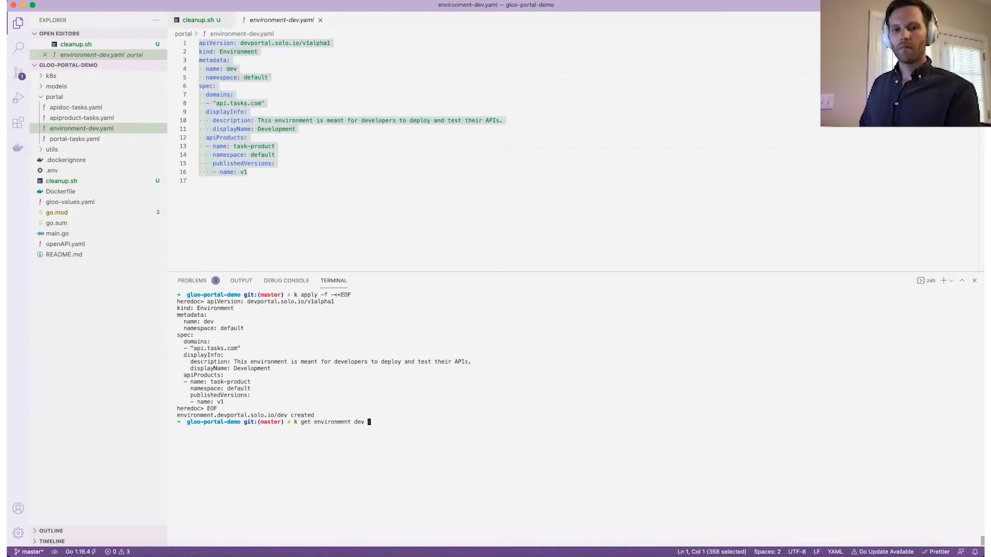
{"action": "key", "text": "Return"}
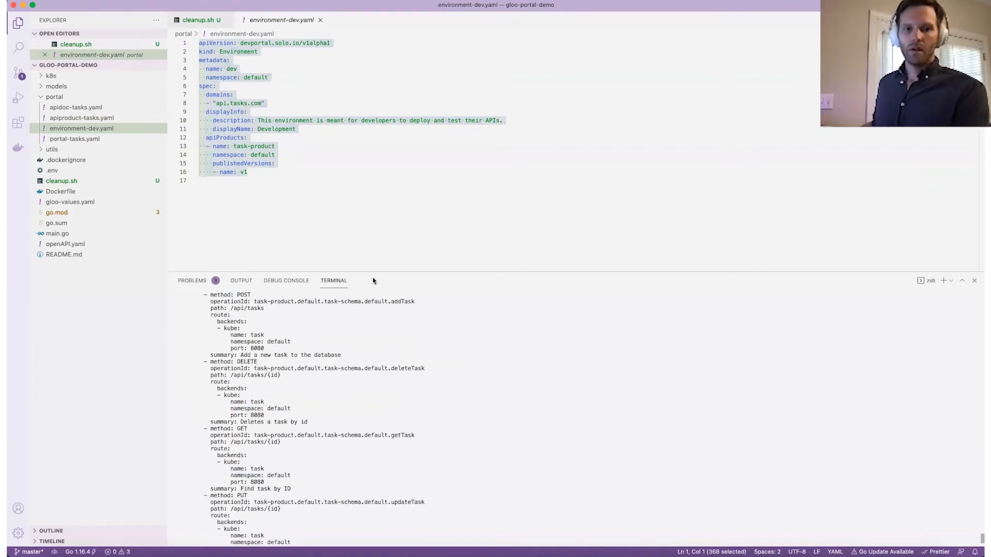
{"action": "left_click_drag", "start_coordinate": [376, 272], "coordinate": [389, 148]}
{"action": "scroll", "coordinate": [385, 200], "scroll_direction": "up", "scroll_amount": 3}
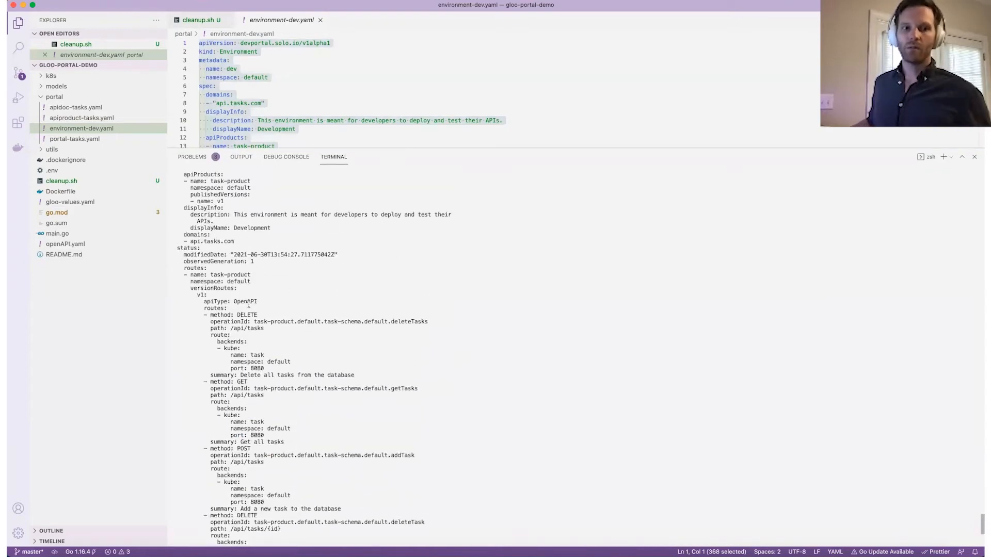
{"action": "scroll", "coordinate": [248, 305], "scroll_direction": "down", "scroll_amount": 10}
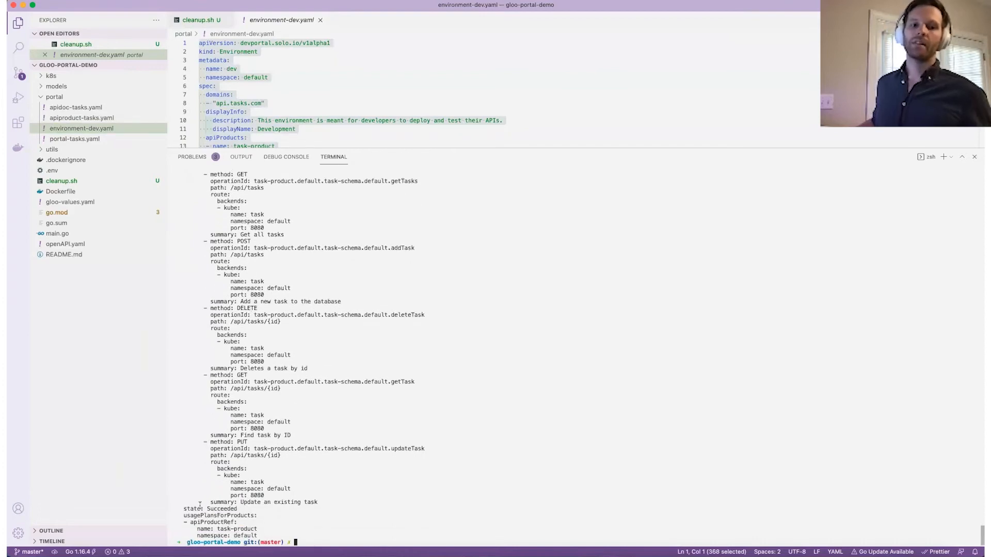
Clear and shrink the terminal, then open portal/portal-tasks.yaml defining task-portal.
{"action": "type", "text": "clear"}
{"action": "key", "text": "Return"}
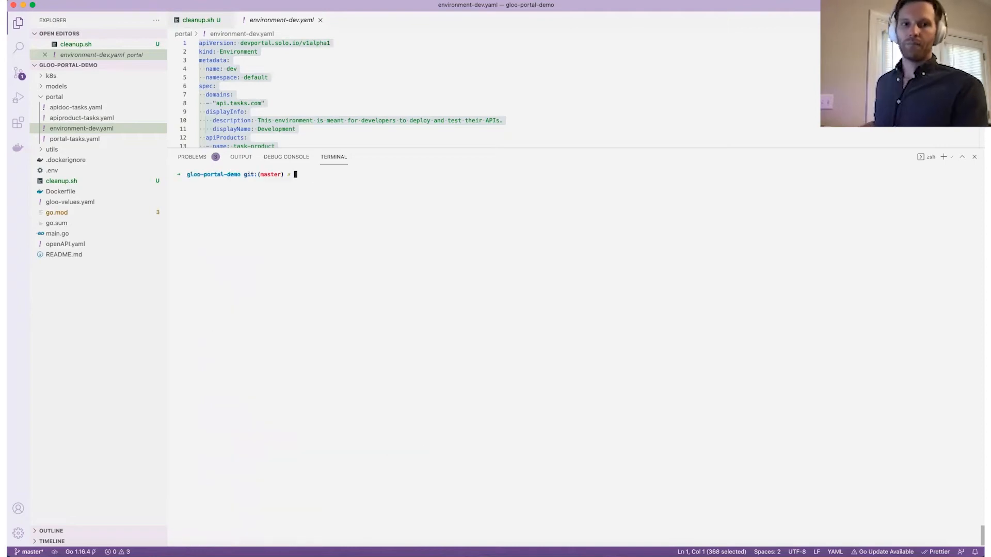
{"action": "left_click_drag", "start_coordinate": [451, 149], "coordinate": [463, 291]}
{"action": "left_click", "coordinate": [81, 139]}
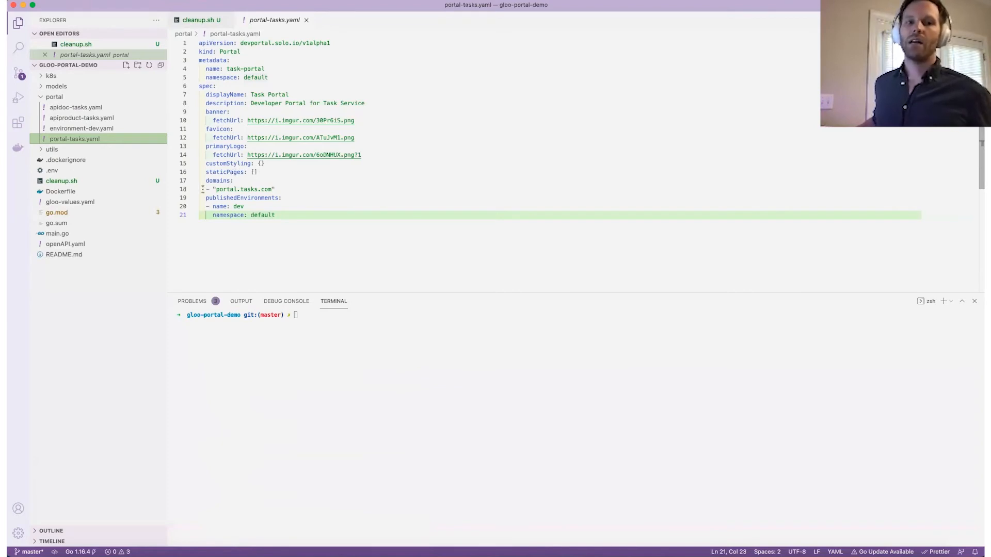
Select the portal.tasks.com domain line, then bring the Chrome window to the screen centre.
{"action": "left_click_drag", "start_coordinate": [202, 189], "coordinate": [292, 192]}
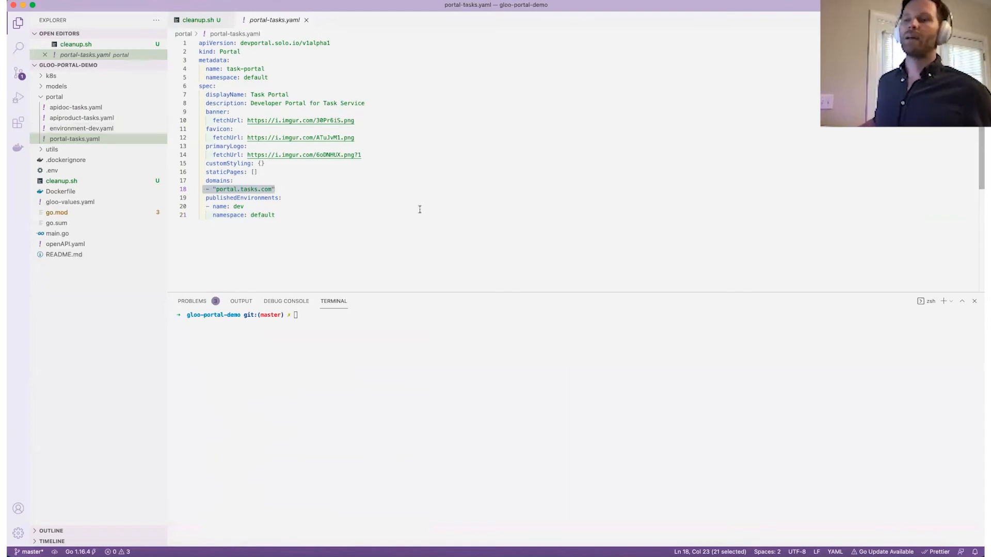
{"action": "key", "text": "super+Tab"}
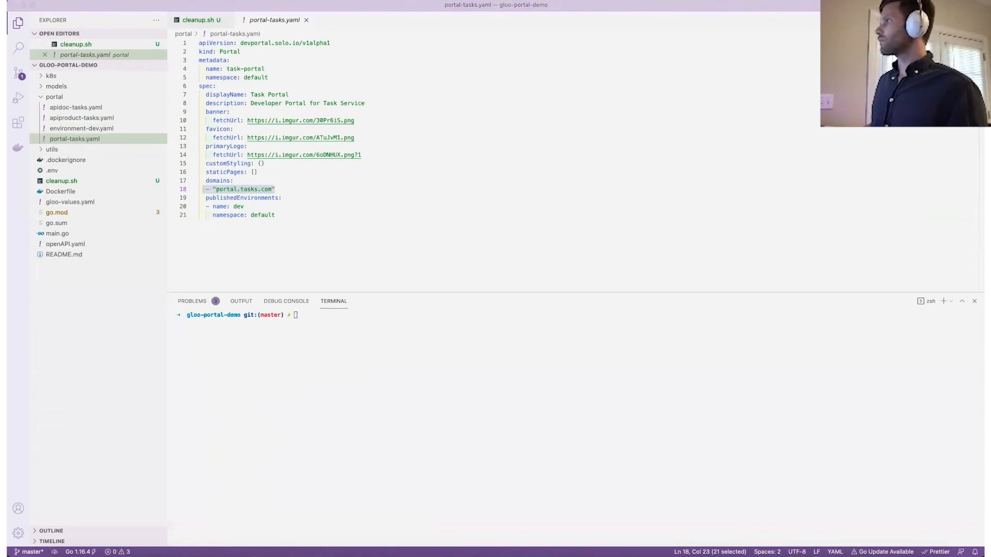
{"action": "left_click_drag", "start_coordinate": [758, 75], "coordinate": [626, 97]}
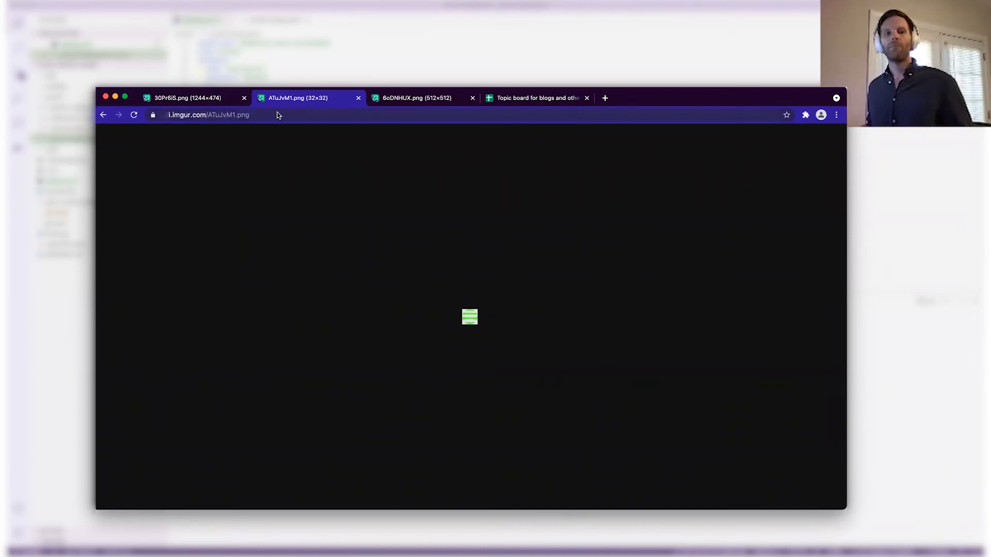
Browse the 30Pr6iS.png banner, ATuJvM1.png favicon and 6oDNHUX.png logo, then select the whole portal YAML.
{"action": "left_click", "coordinate": [198, 102]}
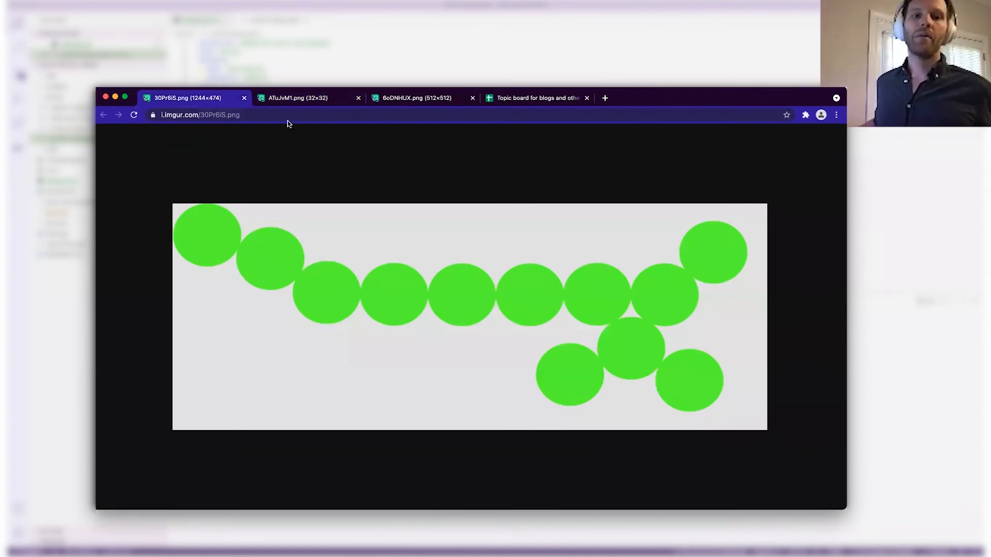
{"action": "left_click", "coordinate": [293, 101]}
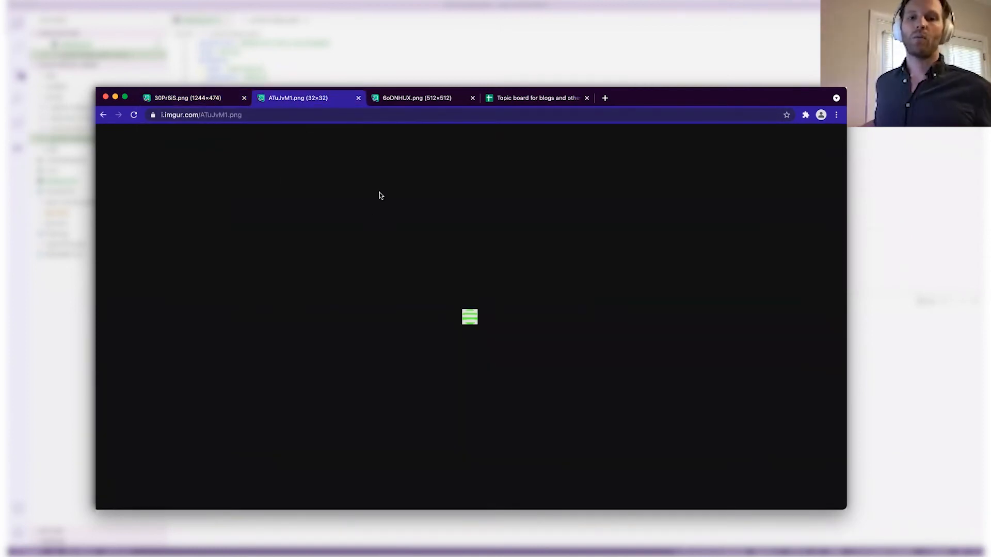
{"action": "left_click", "coordinate": [388, 103]}
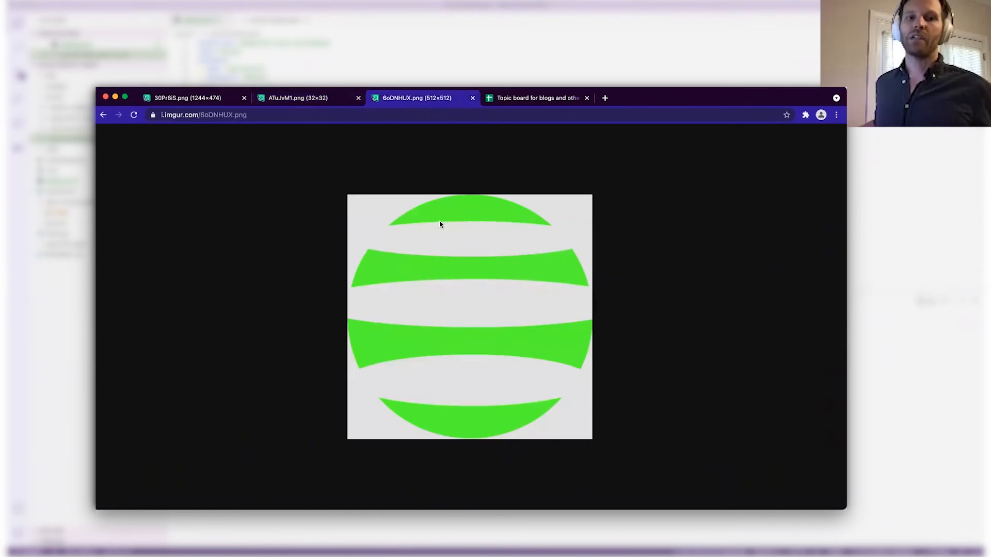
{"action": "left_click", "coordinate": [320, 101]}
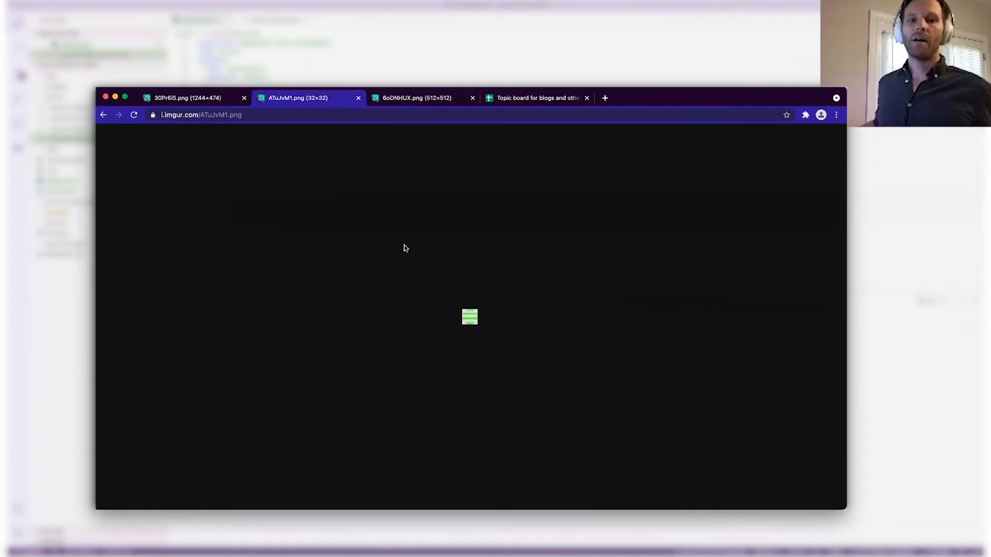
{"action": "left_click", "coordinate": [212, 107]}
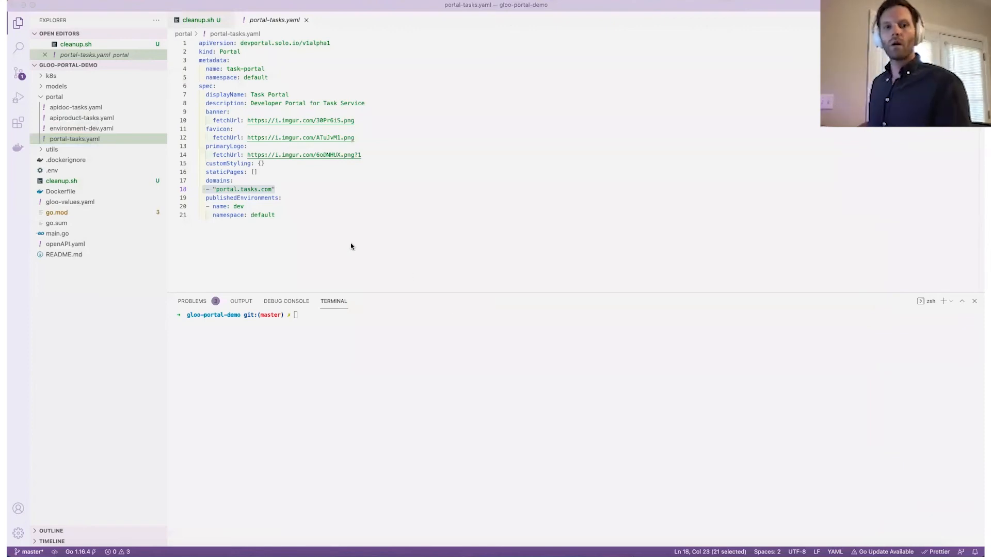
{"action": "left_click_drag", "start_coordinate": [351, 246], "coordinate": [199, 43]}
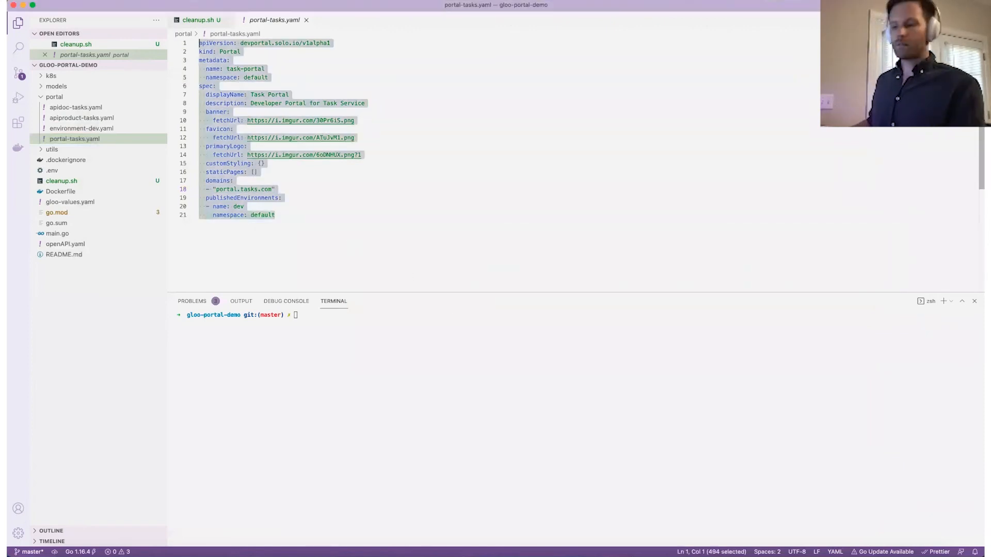
Apply the pasted portal YAML with k apply -f -<<EOF, fixing the mistyped heredoc delimiter.
{"action": "left_click", "coordinate": [391, 392]}
{"action": "type", "text": "k apply -f -<<EIOF"}
{"action": "key", "text": "Return"}
{"action": "type", "text": "apiVersion: devportal.solo.io/v1alpha1 kind: Portal metadata:   name: task-portal   namespace: default spec:   displayName: Task Portal   description: Developer Portal for Task Service   banner:     fetchUrl: https://i.imgur.com/30Pr6iS.png   favicon:     fetchUrl: https://i.imgur.com/ATuJvM1.png   primaryLogo:     fetchUrl: https://i.imgur.com/6oDNHUX.png\\?1   customStyling: {}   staticPages: []   domains:   - \"portal.tasks.com\"   publishedEnvironments:   - name: dev     namespace: default"}
{"action": "key", "text": "Return"}
{"action": "key", "text": "ctrl+c"}
{"action": "key", "text": "ctrl+c"}
{"action": "key", "text": "Up"}
{"action": "key", "text": "Left"}
{"action": "key", "text": "Left"}
{"action": "key", "text": "BackSpace"}
{"action": "key", "text": "Return"}
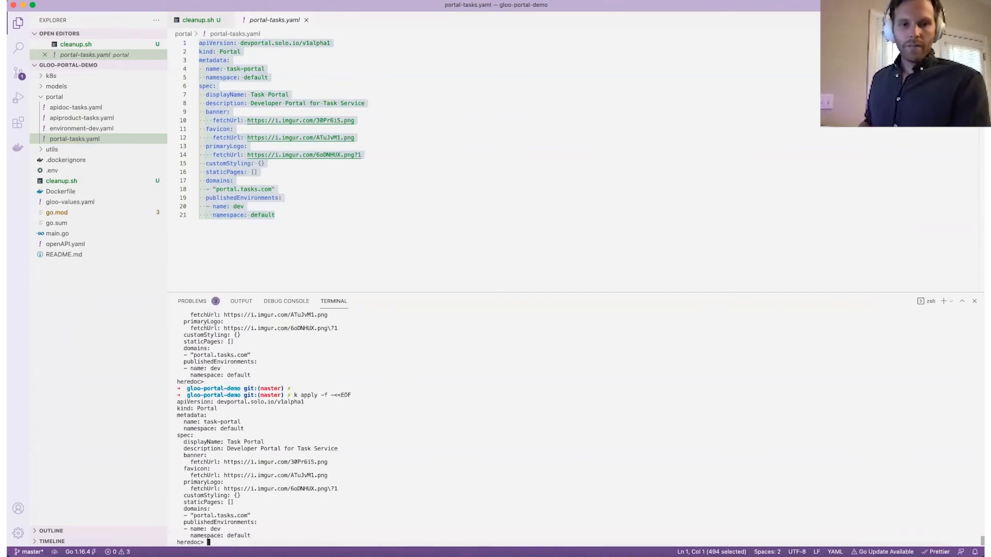
{"action": "type", "text": "EOF"}
{"action": "key", "text": "Return"}
Print the task-portal resource with k get portal task-portal -o yaml and enlarge the terminal.
{"action": "type", "text": "clear"}
{"action": "key", "text": "Return"}
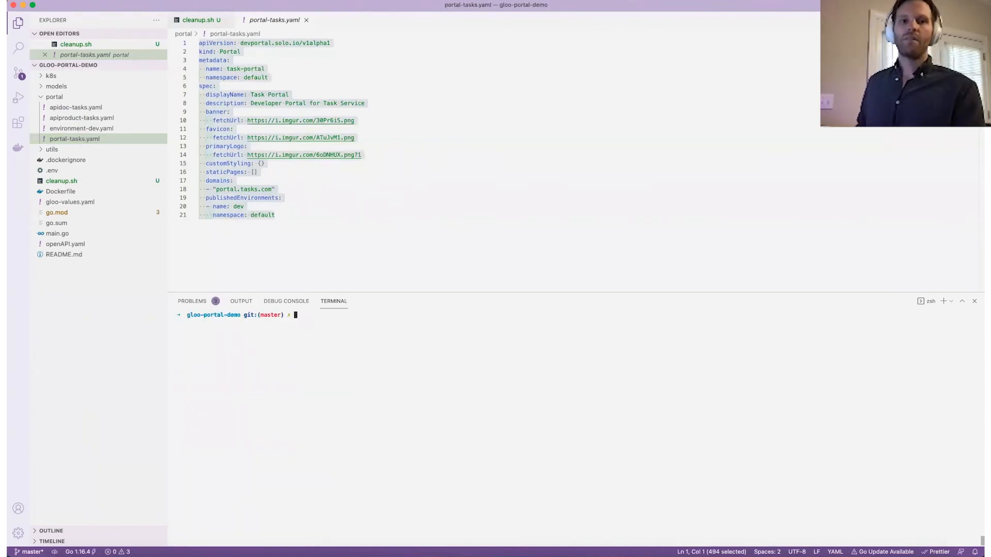
{"action": "type", "text": "k get portal "}
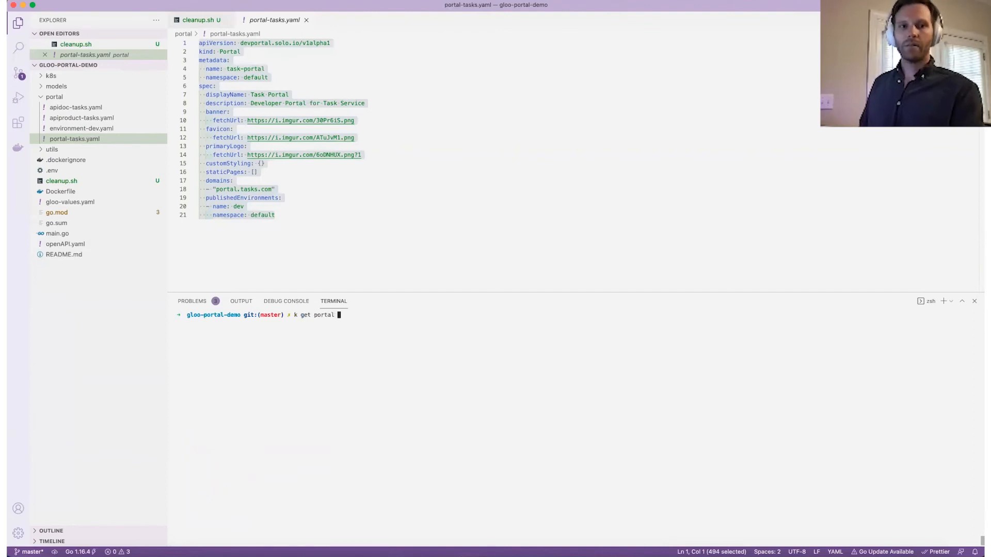
{"action": "type", "text": "task-p"}
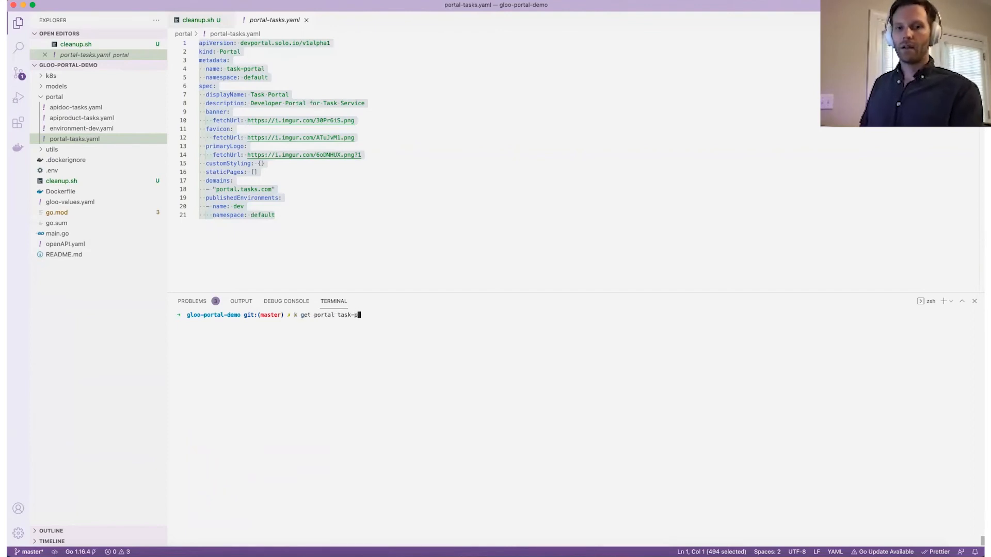
{"action": "type", "text": "ortal -o yaml"}
{"action": "key", "text": "Return"}
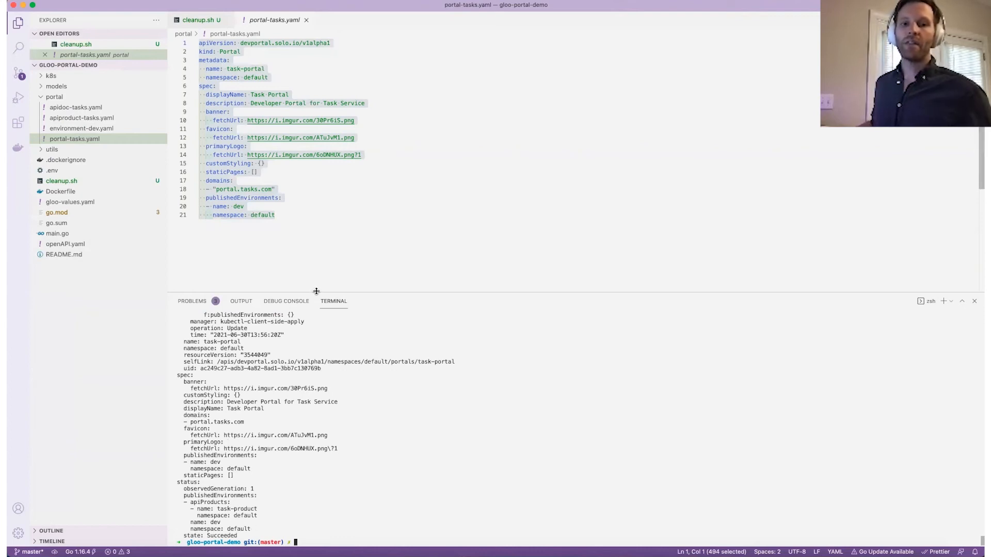
{"action": "left_click_drag", "start_coordinate": [317, 267], "coordinate": [321, 211]}
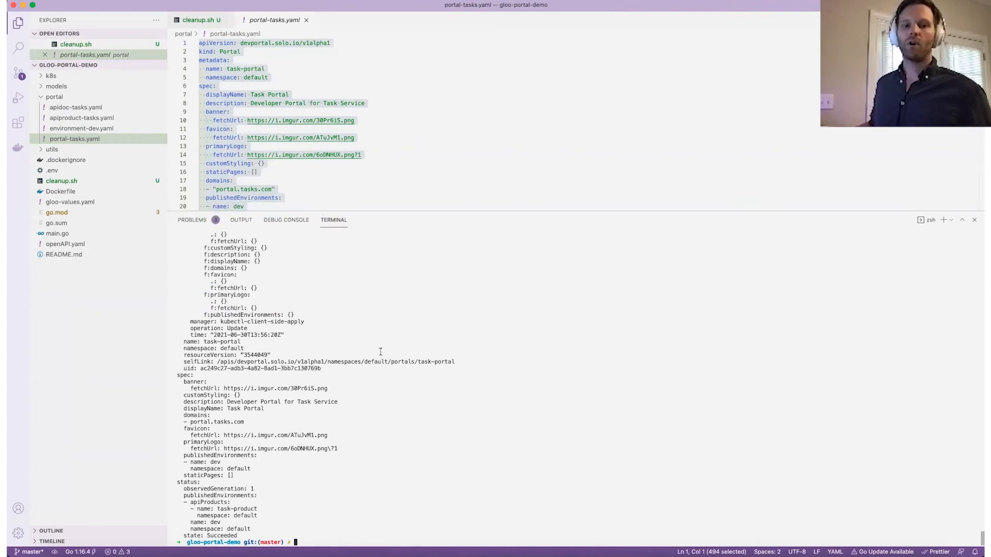
Clear the terminal and list the pods in the dev-portal namespace.
{"action": "type", "text": "clear"}
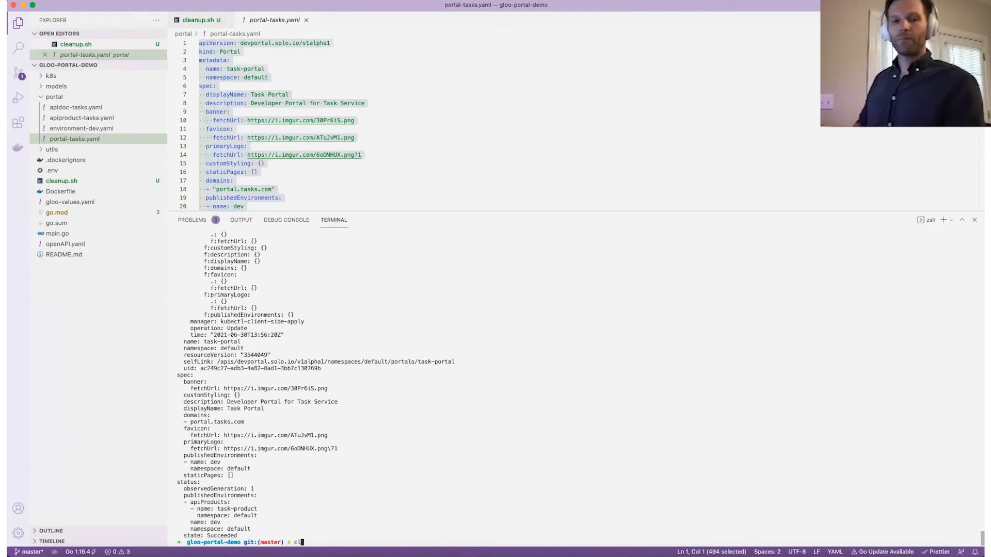
{"action": "key", "text": "Return"}
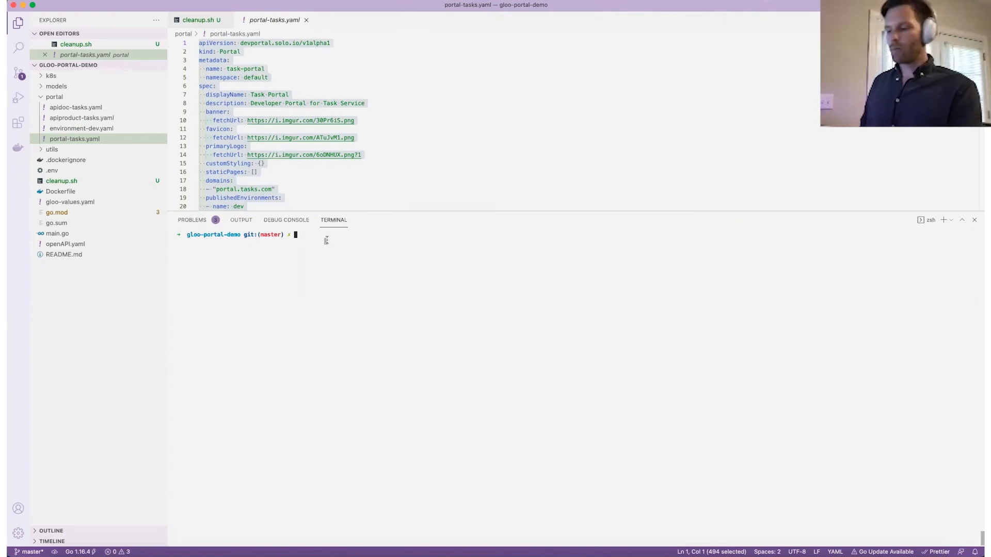
{"action": "type", "text": "k g"}
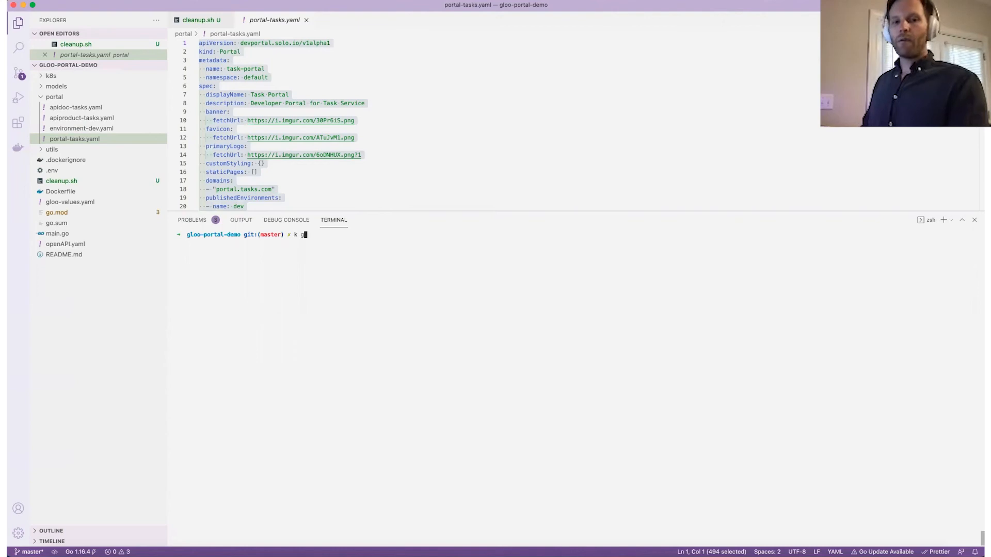
{"action": "type", "text": "et pods -n dev-portal"}
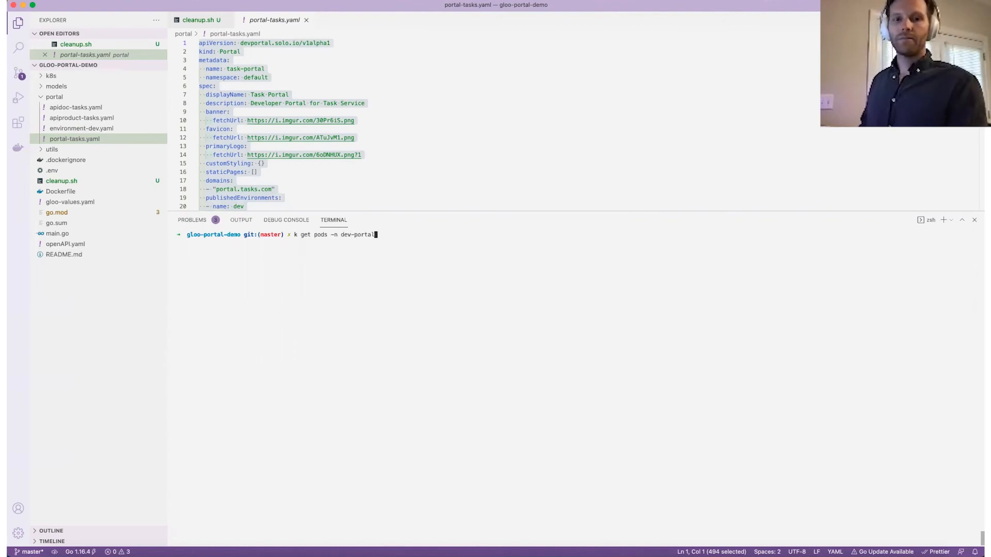
{"action": "key", "text": "Return"}
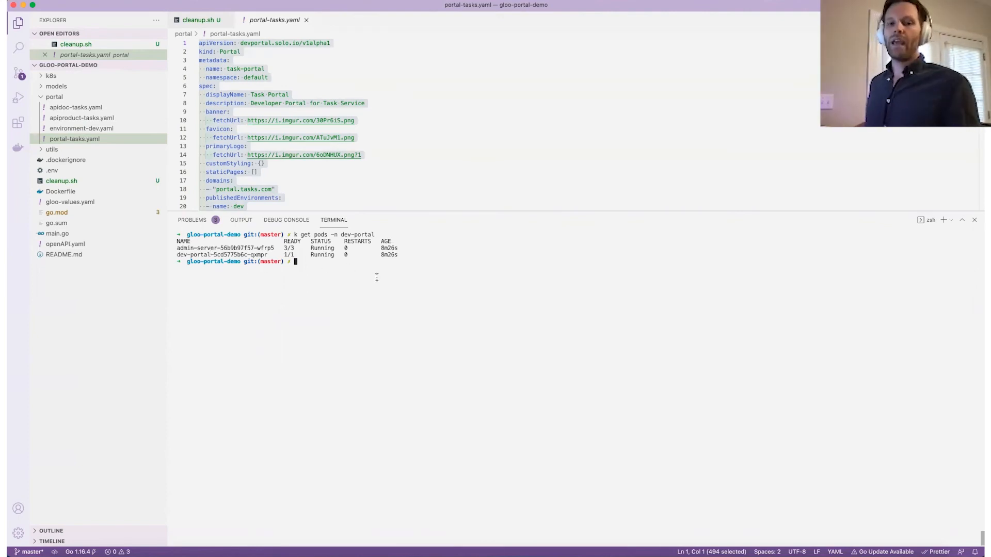
Port-forward local 8080 to svc/admin-server in dev-portal after the api-server attempt fails.
{"action": "type", "text": "k port-forward svc/api-server -n dev-portal 8080"}
{"action": "key", "text": "Return"}
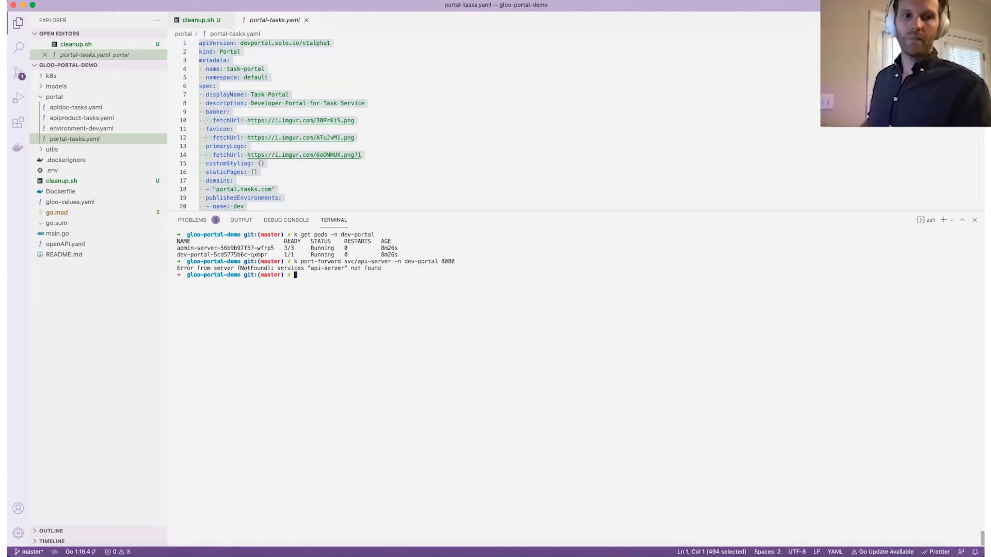
{"action": "key", "text": "Up"}
{"action": "key", "text": "Left"}
{"action": "key", "text": "Left"}
{"action": "key", "text": "Left"}
{"action": "key", "text": "Left"}
{"action": "key", "text": "Left"}
{"action": "key", "text": "Left"}
{"action": "key", "text": "Left"}
{"action": "key", "text": "Left"}
{"action": "key", "text": "Left"}
{"action": "key", "text": "Left"}
{"action": "key", "text": "Left"}
{"action": "key", "text": "Left"}
{"action": "key", "text": "Left"}
{"action": "key", "text": "Left"}
{"action": "key", "text": "Left"}
{"action": "key", "text": "Left"}
{"action": "key", "text": "Left"}
{"action": "key", "text": "Left"}
{"action": "key", "text": "Left"}
{"action": "key", "text": "Left"}
{"action": "key", "text": "Left"}
{"action": "key", "text": "Left"}
{"action": "key", "text": "Left"}
{"action": "key", "text": "Left"}
{"action": "key", "text": "Left"}
{"action": "key", "text": "BackSpace"}
{"action": "key", "text": "BackSpace"}
{"action": "key", "text": "BackSpace"}
{"action": "type", "text": "admin"}
{"action": "key", "text": "Return"}
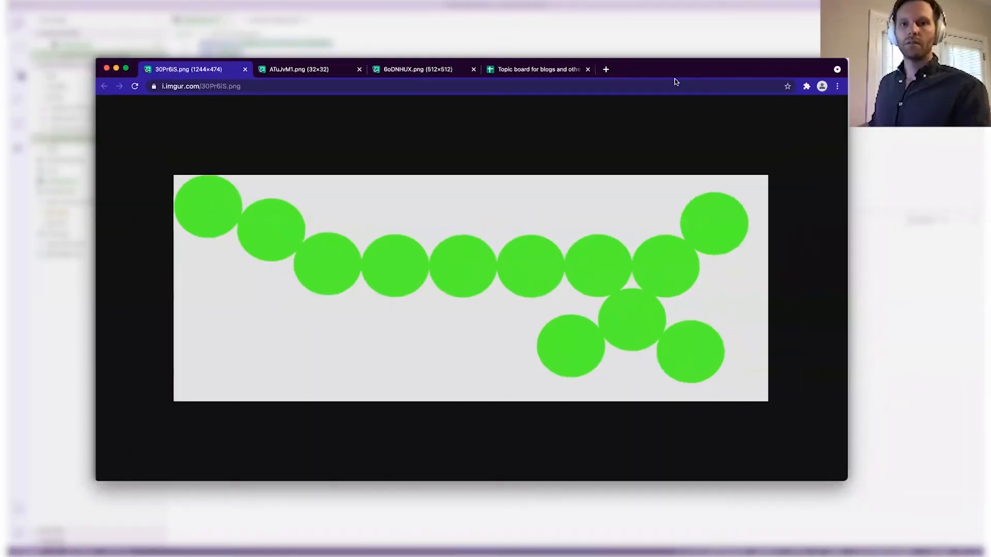
Load the admin console at localhost:8080 and tour Portals, Environments, Products, Docs, Routes and API Keys.
{"action": "left_click", "coordinate": [607, 70]}
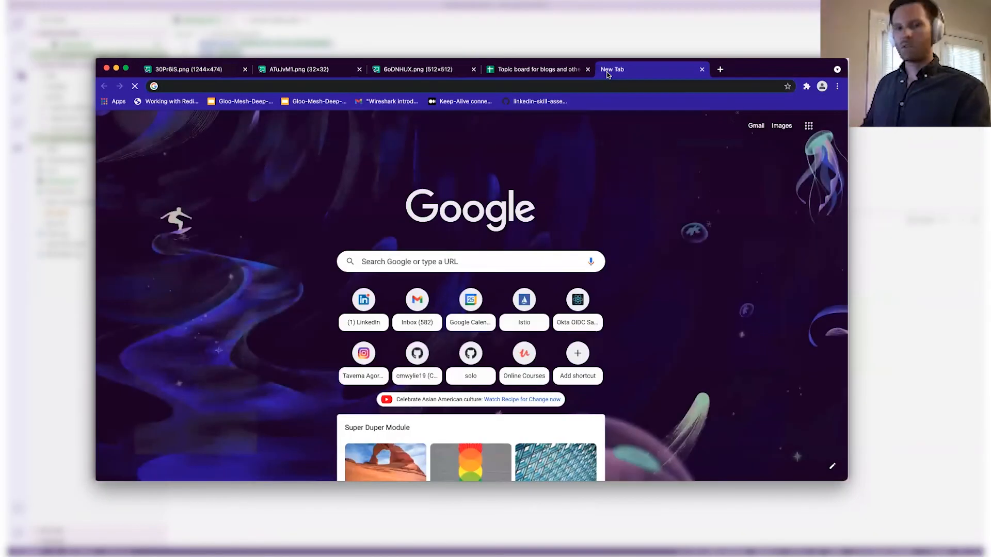
{"action": "type", "text": "lo"}
{"action": "key", "text": "Return"}
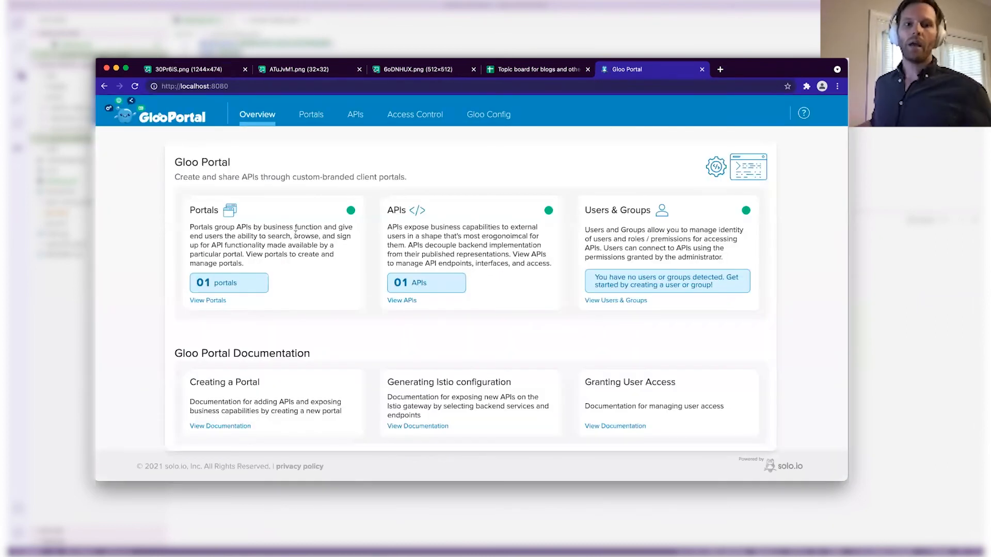
{"action": "left_click", "coordinate": [210, 301]}
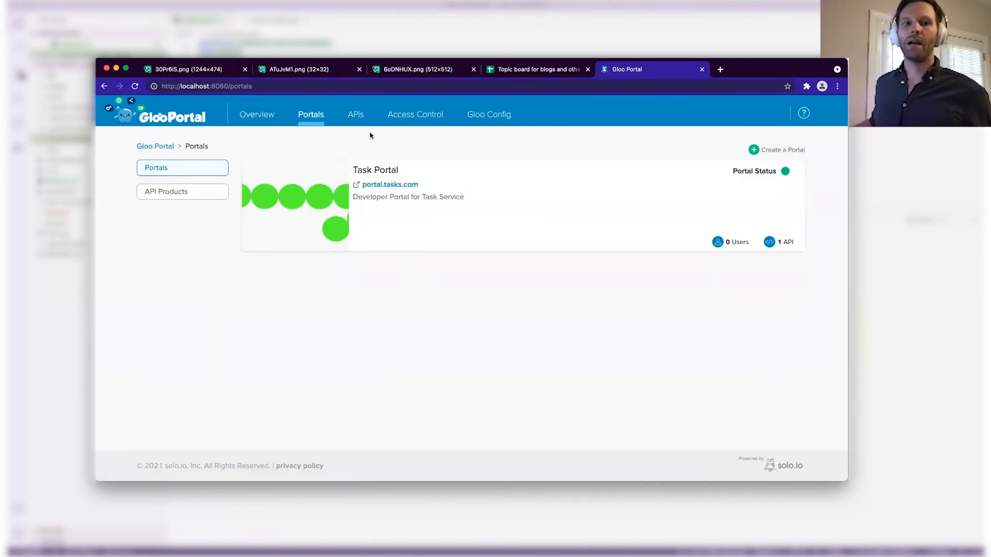
{"action": "left_click", "coordinate": [351, 119]}
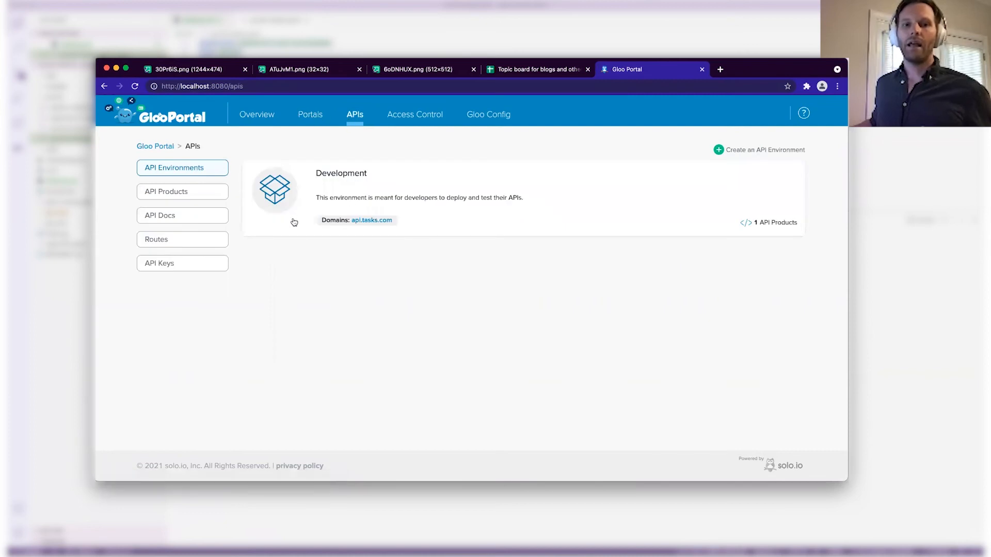
{"action": "left_click", "coordinate": [179, 192]}
{"action": "left_click", "coordinate": [172, 219]}
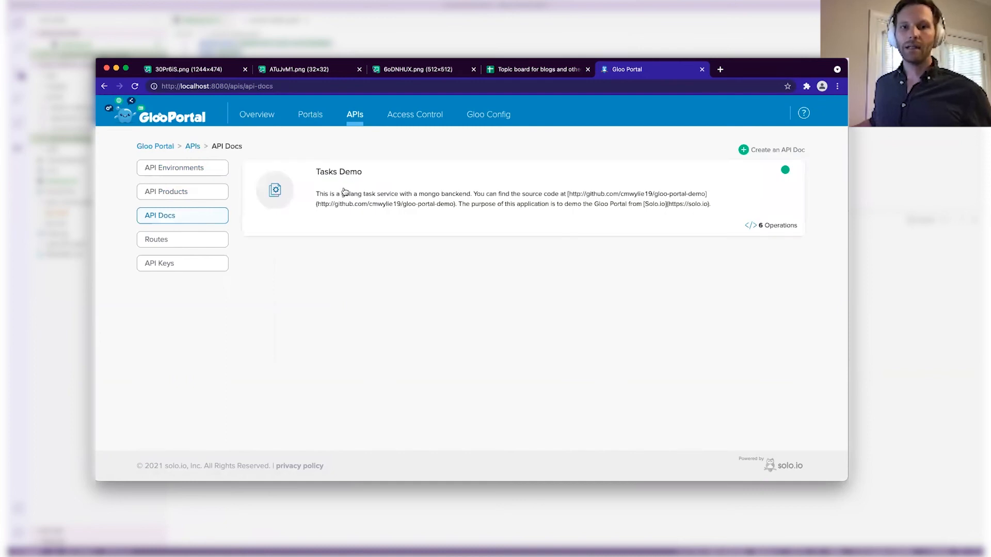
{"action": "left_click", "coordinate": [180, 245]}
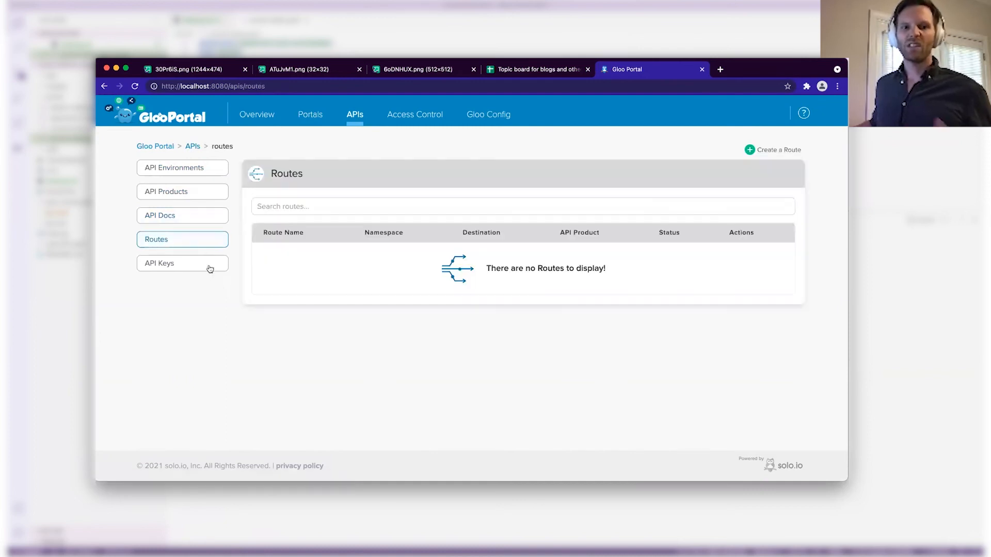
{"action": "left_click", "coordinate": [177, 172]}
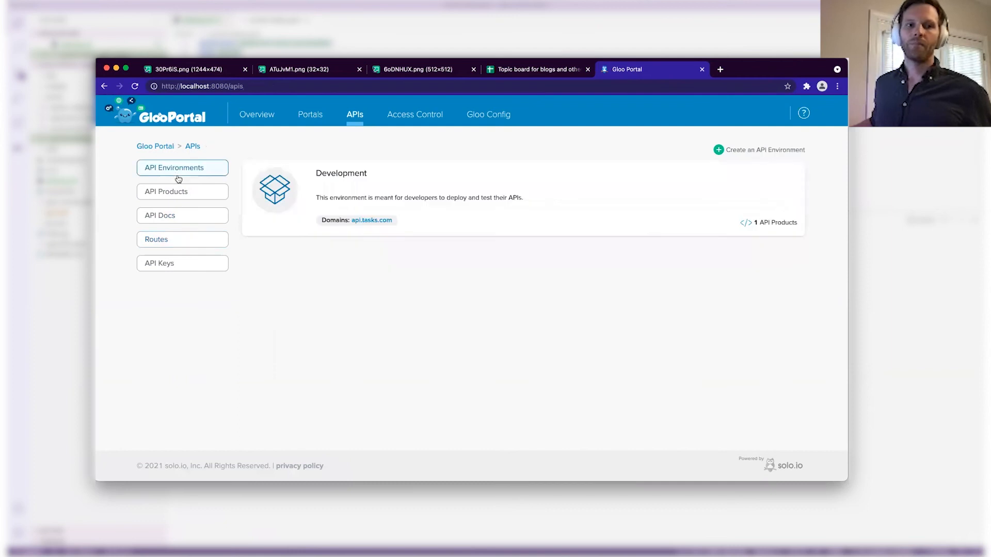
{"action": "left_click", "coordinate": [170, 263]}
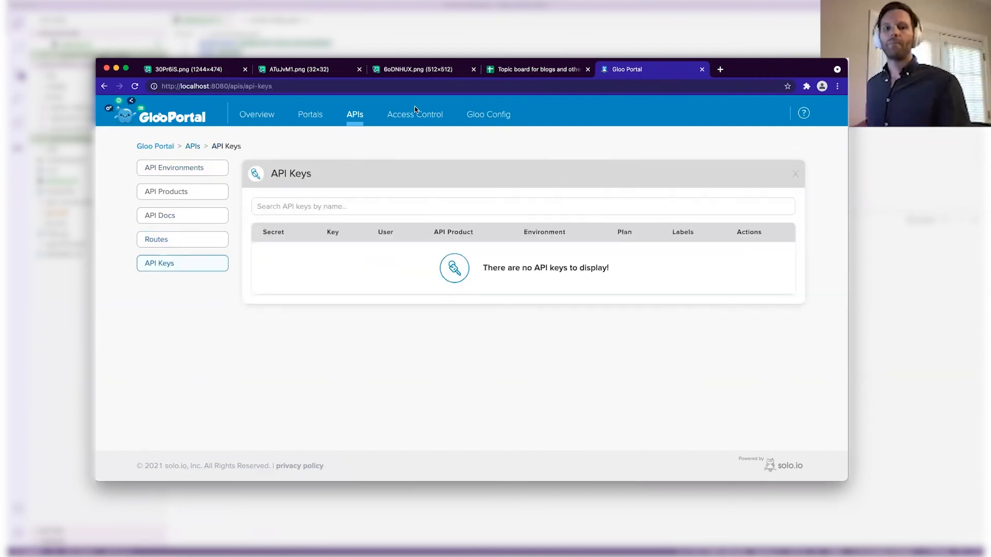
{"action": "left_click", "coordinate": [261, 115]}
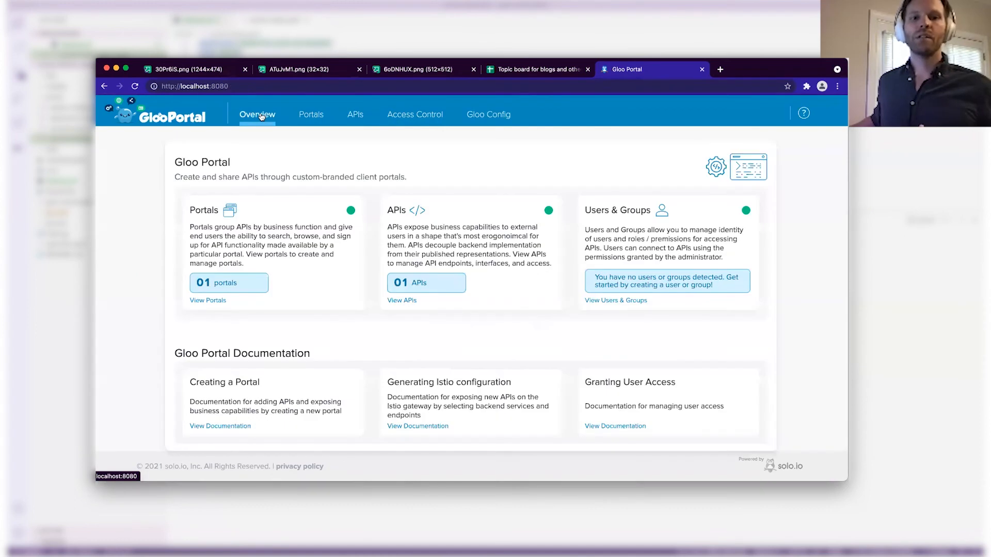
Open task-portal's details, follow portal.tasks.com, and reach its login page.
{"action": "left_click", "coordinate": [214, 301]}
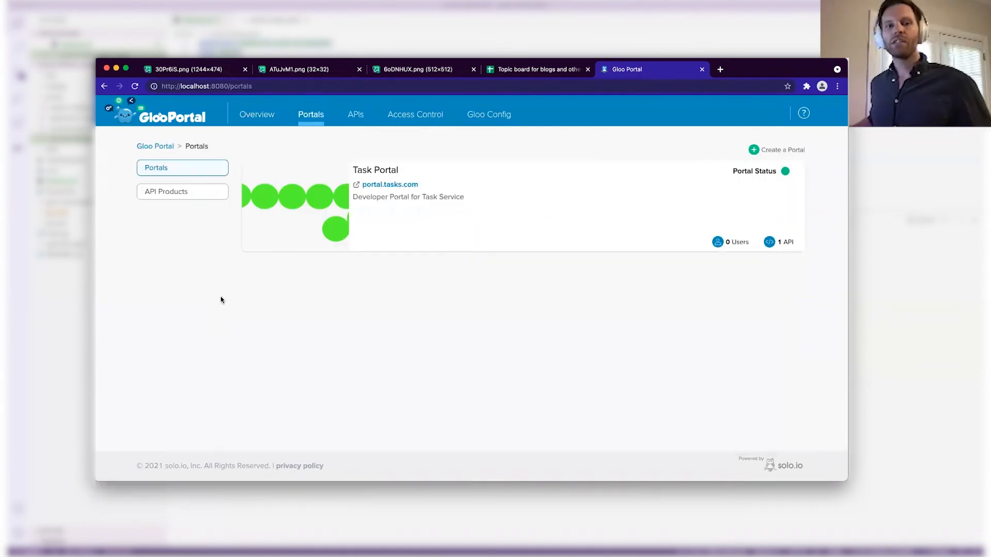
{"action": "left_click", "coordinate": [380, 189]}
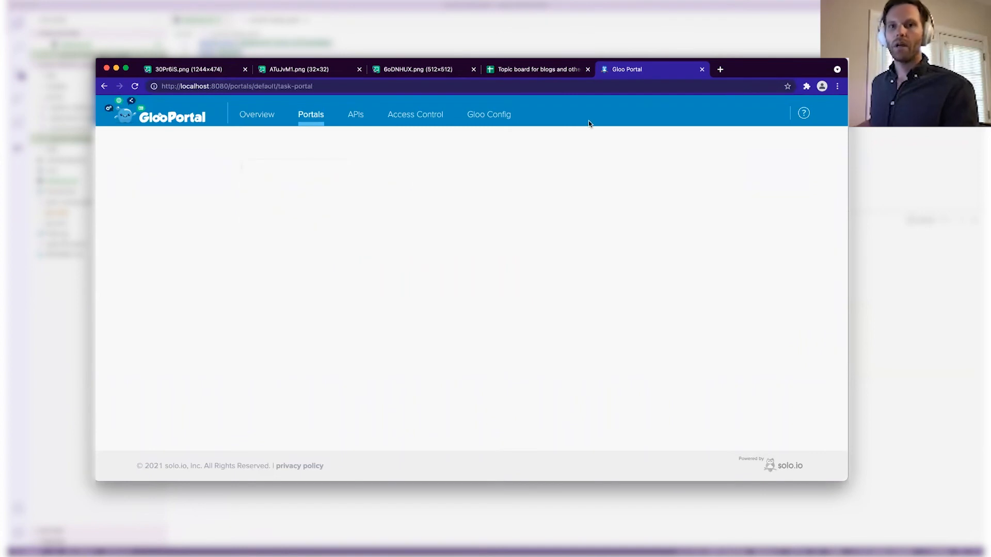
{"action": "left_click", "coordinate": [487, 216]}
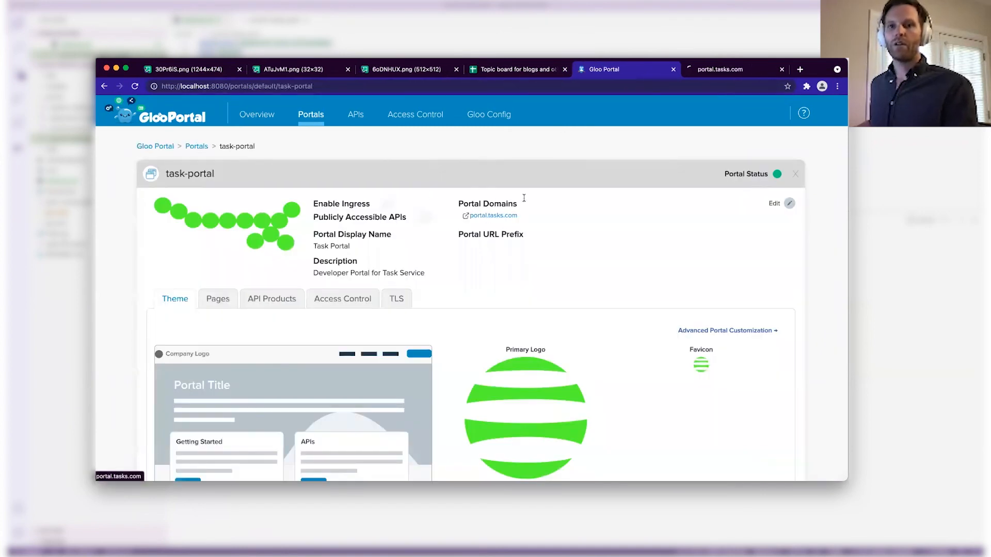
{"action": "left_click", "coordinate": [725, 70]}
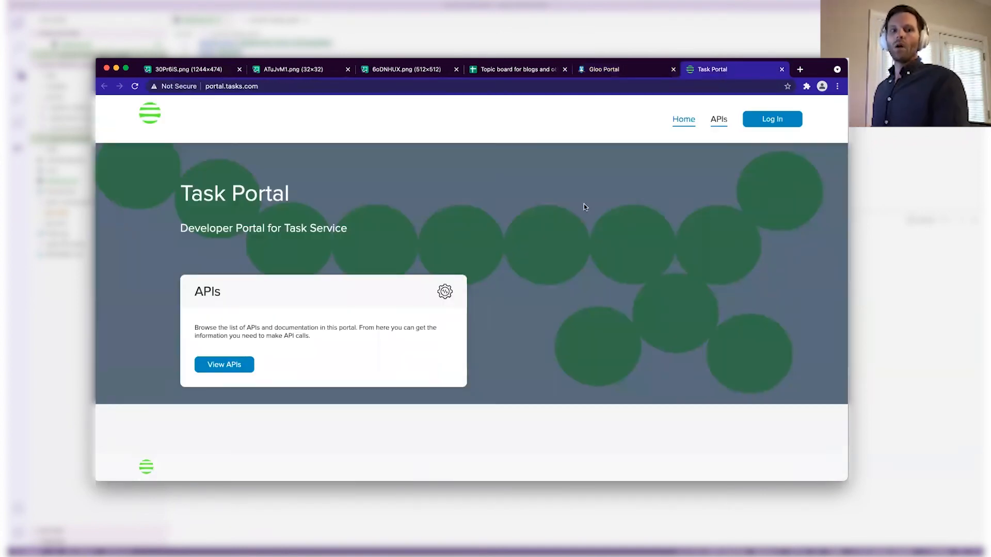
{"action": "left_click", "coordinate": [774, 122]}
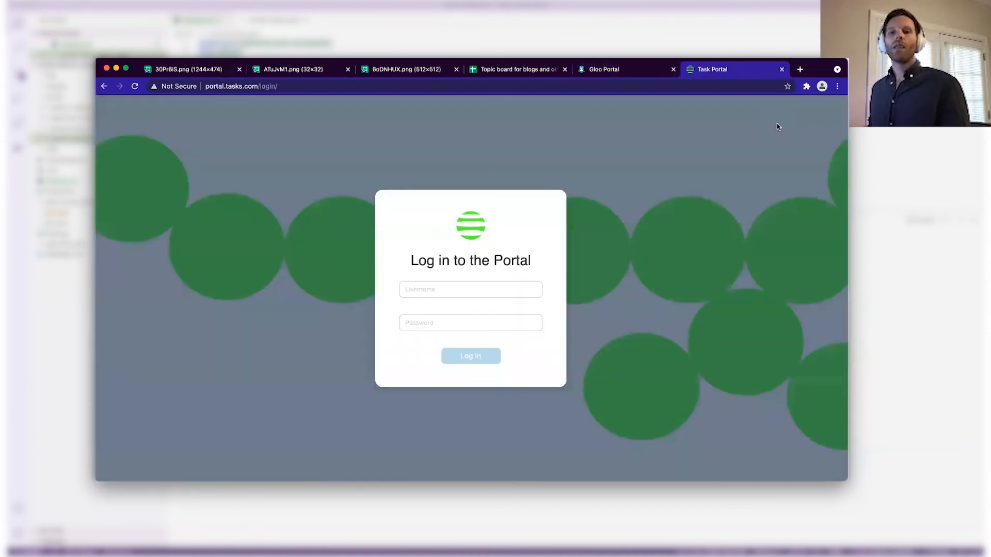
{"action": "left_click", "coordinate": [477, 296]}
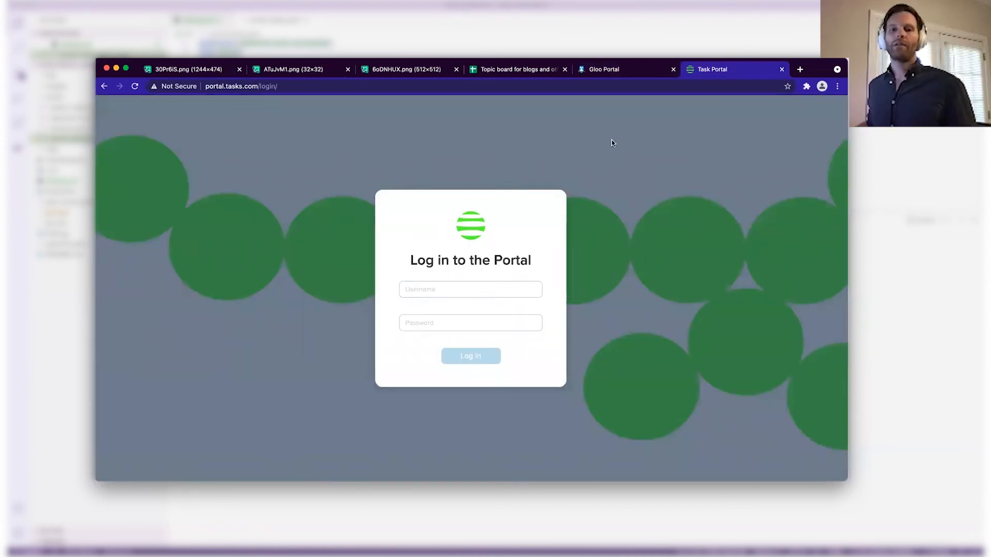
On the Access Control page, start a new group named devs with display name devs.
{"action": "left_click", "coordinate": [614, 70]}
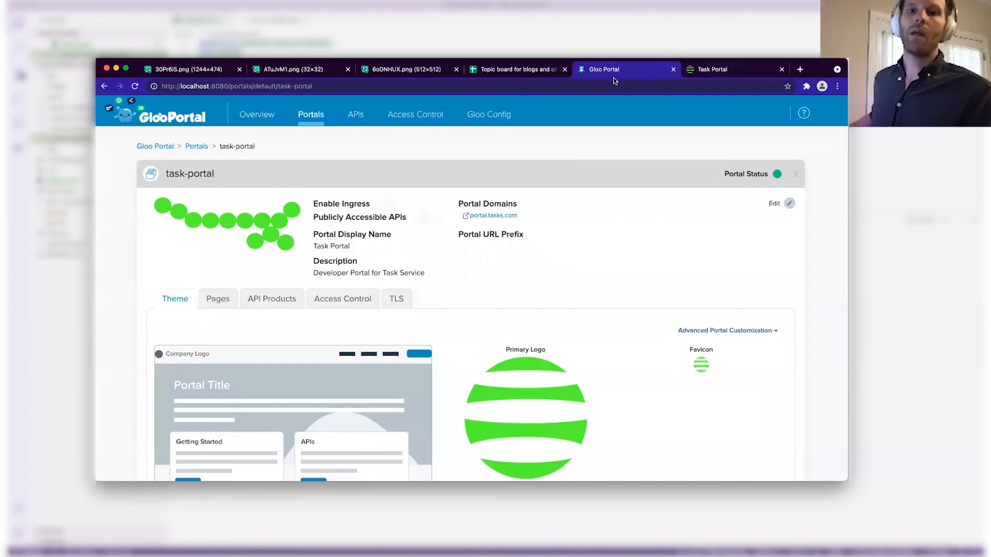
{"action": "left_click", "coordinate": [415, 117]}
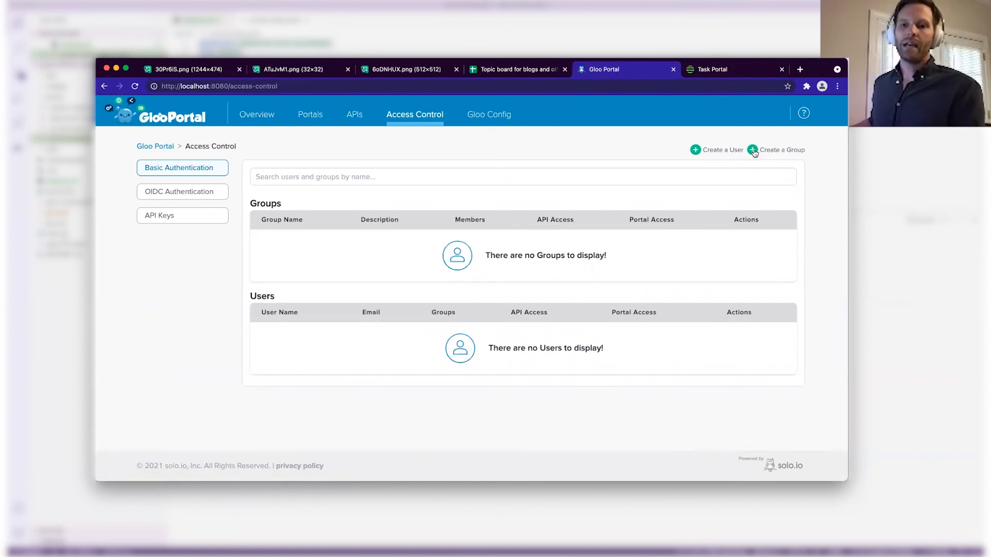
{"action": "left_click", "coordinate": [752, 150]}
{"action": "left_click", "coordinate": [475, 219]}
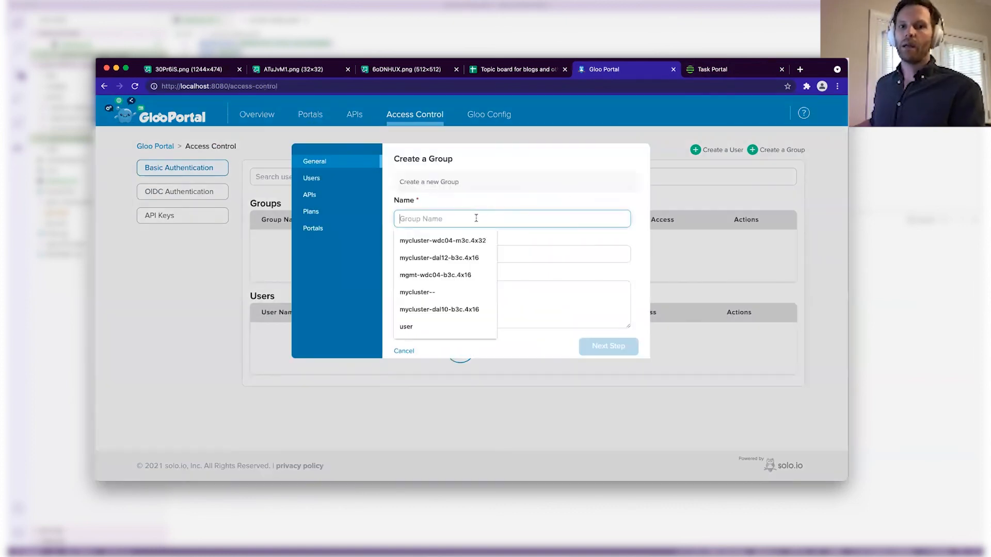
{"action": "type", "text": "devs"}
{"action": "key", "text": "Tab"}
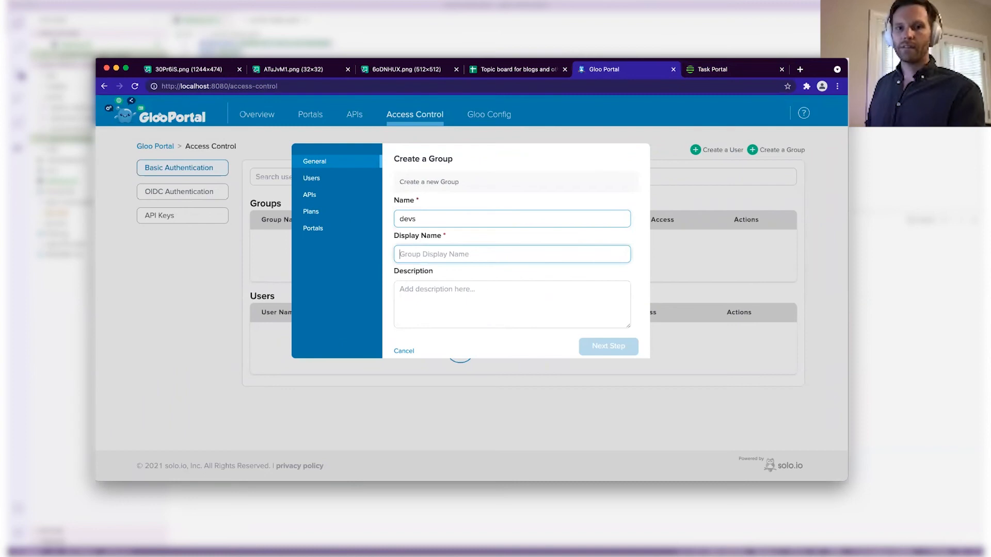
{"action": "type", "text": "devs"}
Grant the devs group access to Task Product and Task Portal, then create it.
{"action": "left_click", "coordinate": [592, 344]}
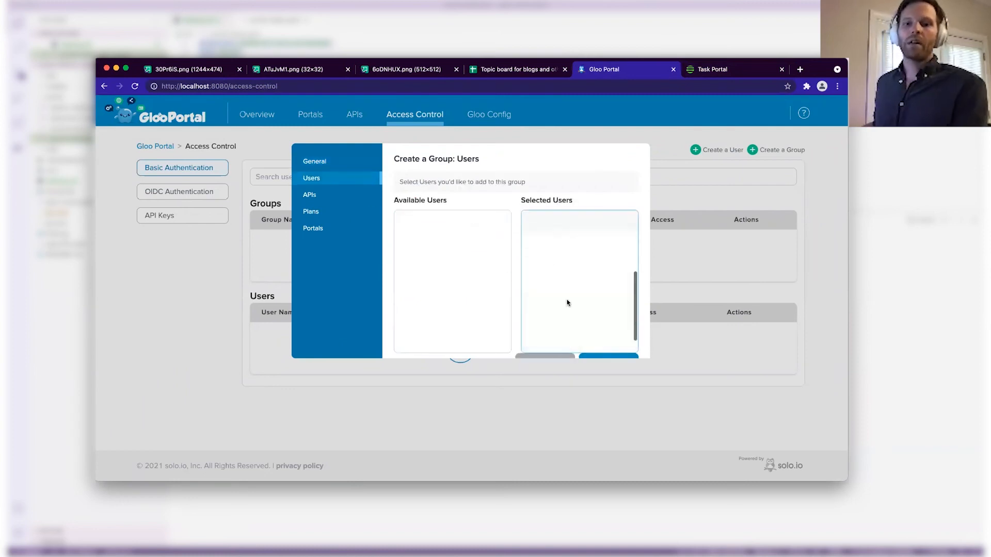
{"action": "left_click", "coordinate": [596, 354]}
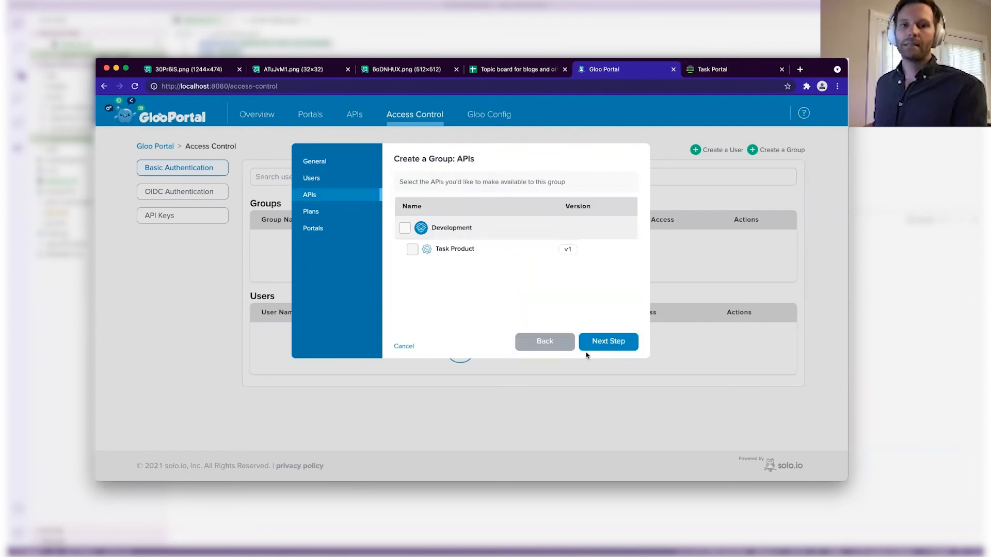
{"action": "left_click", "coordinate": [412, 249]}
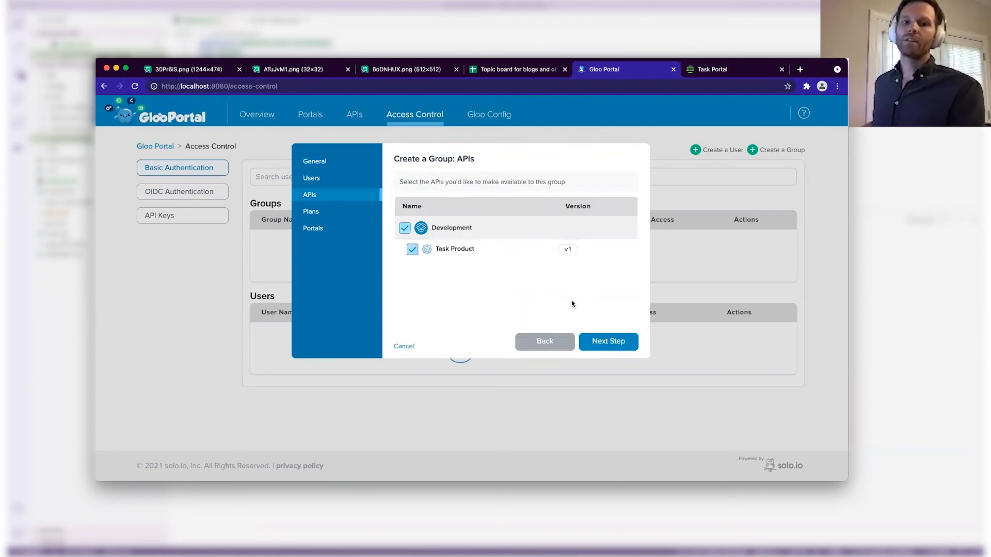
{"action": "left_click", "coordinate": [609, 345]}
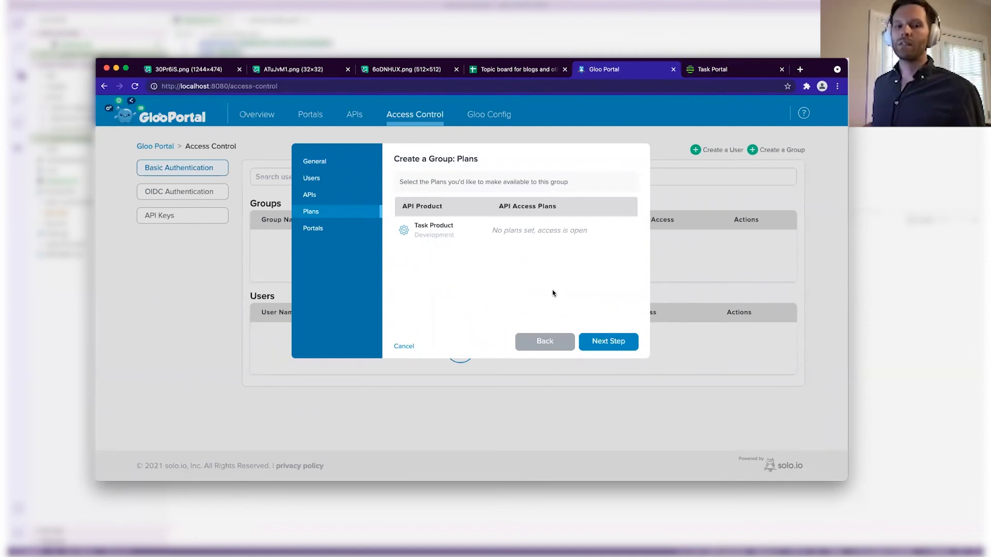
{"action": "left_click", "coordinate": [594, 339]}
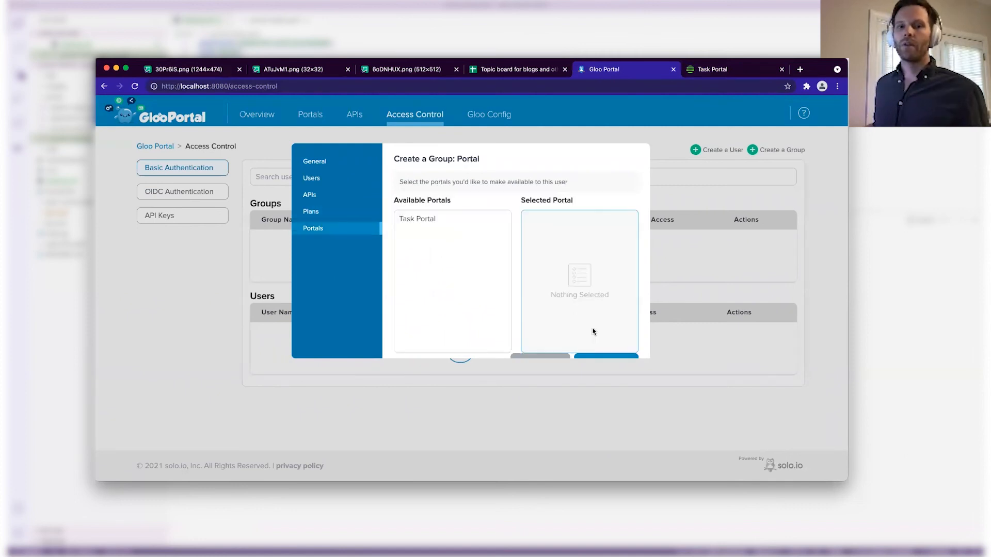
{"action": "left_click", "coordinate": [457, 223]}
{"action": "left_click", "coordinate": [629, 356]}
{"action": "mouse_move", "coordinate": [649, 247]}
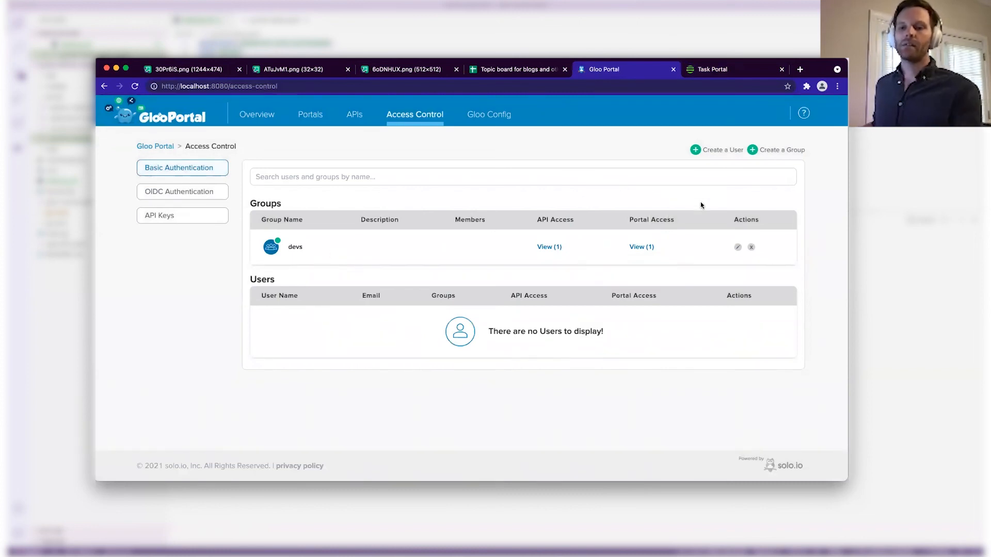
Start a new user, entering the user's name, e-mail address and password.
{"action": "left_click", "coordinate": [703, 150]}
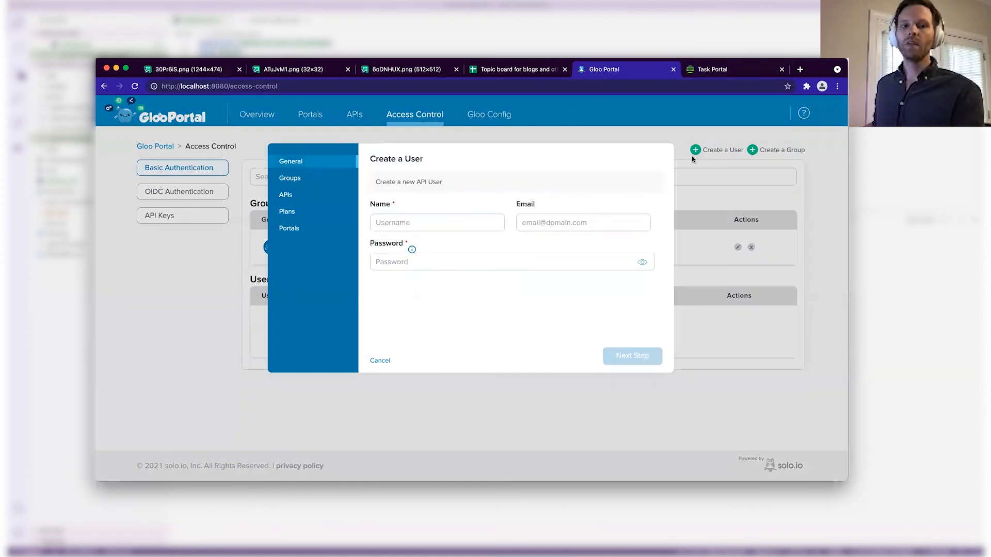
{"action": "left_click", "coordinate": [421, 224]}
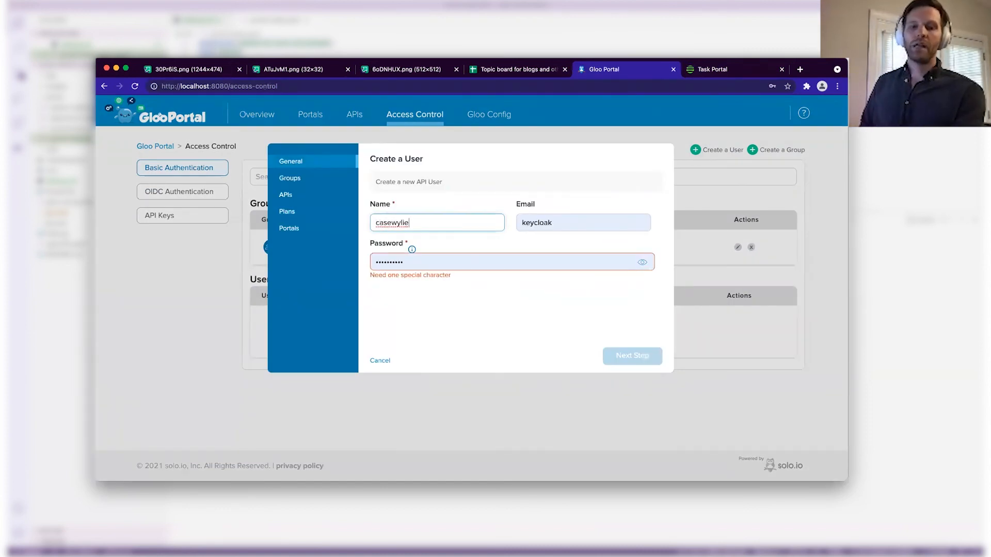
{"action": "key", "text": "Tab"}
{"action": "key", "text": "Tab"}
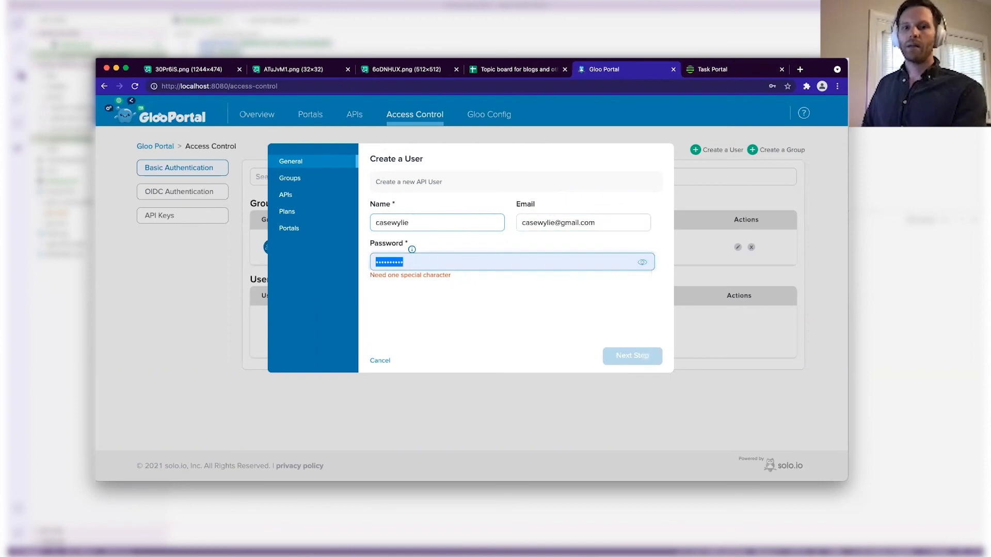
{"action": "type", "text": "••"}
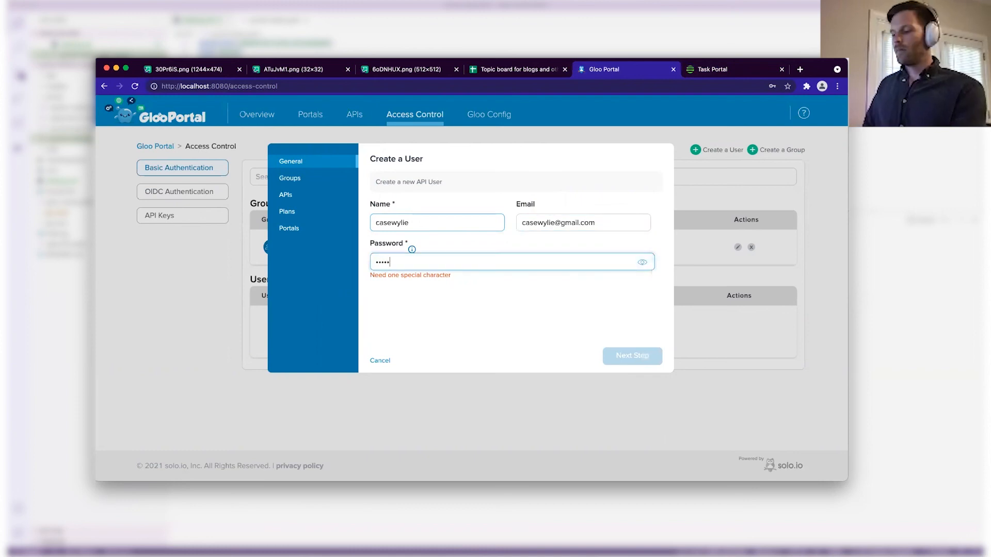
{"action": "type", "text": "••••••••"}
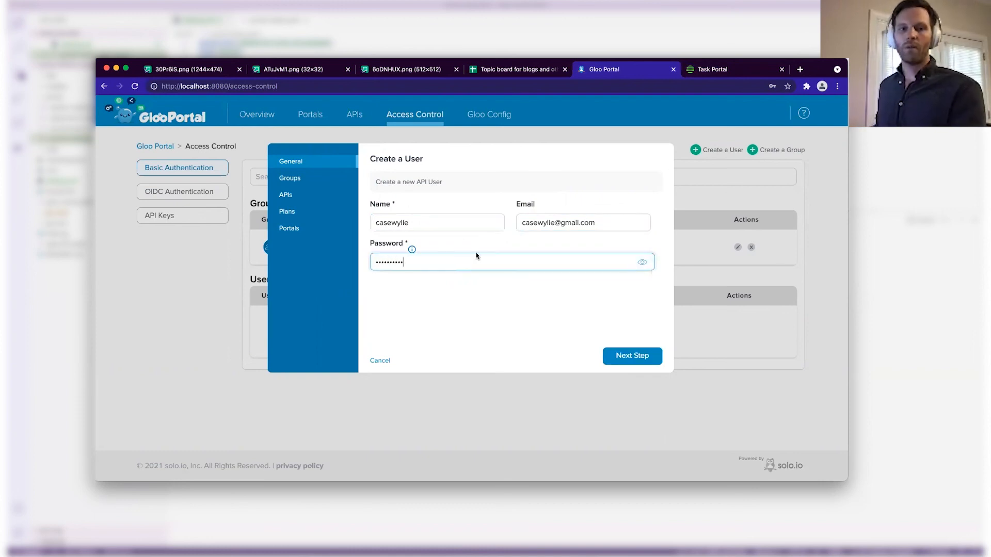
{"action": "left_click", "coordinate": [624, 358]}
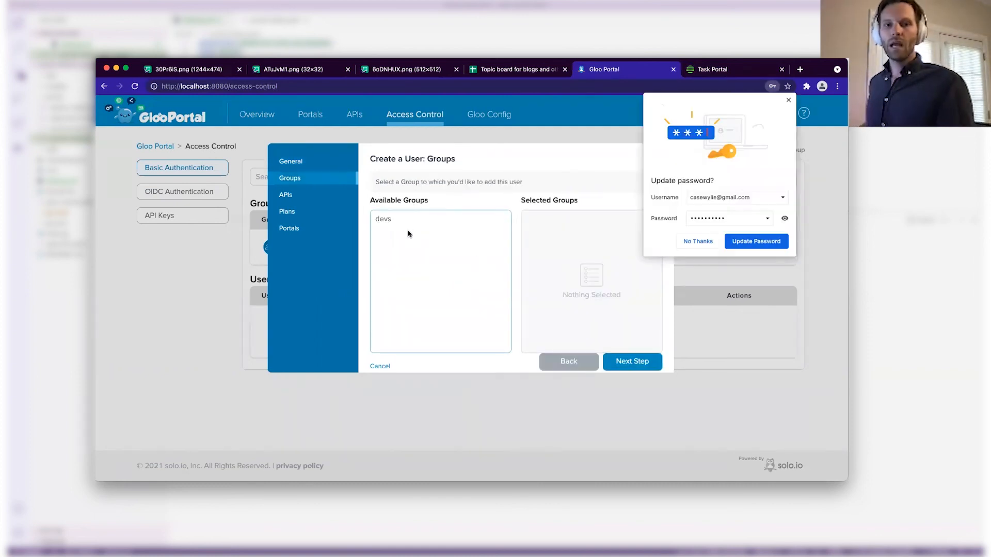
Add the user to devs with access to Task Product and Task Portal, then create it.
{"action": "left_click", "coordinate": [404, 225]}
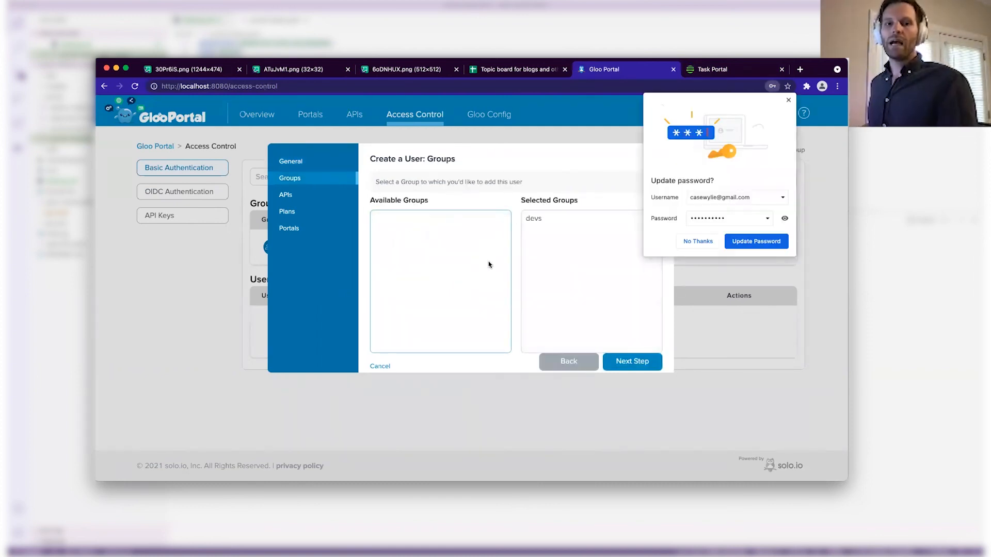
{"action": "left_click", "coordinate": [626, 362]}
{"action": "left_click", "coordinate": [390, 251]}
{"action": "left_click", "coordinate": [625, 356]}
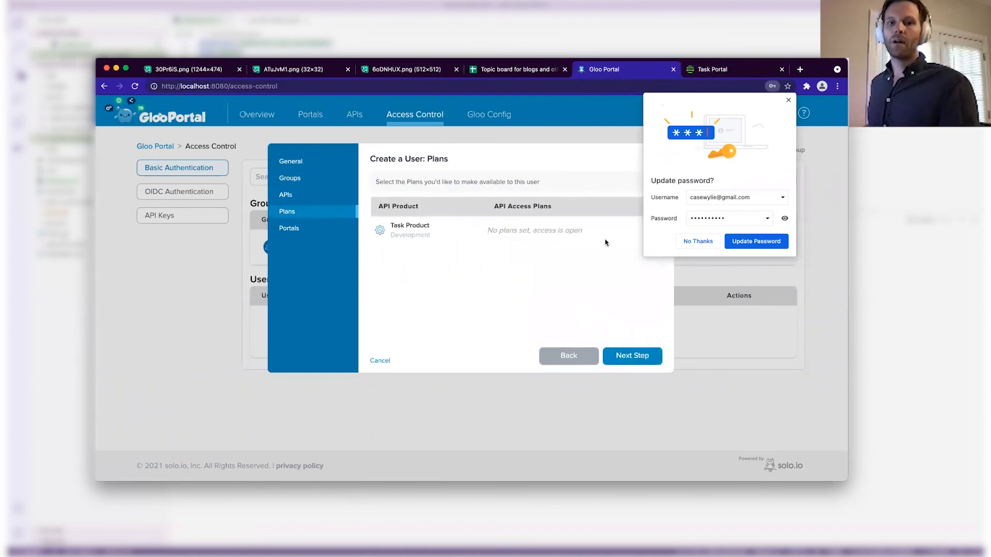
{"action": "left_click", "coordinate": [697, 242]}
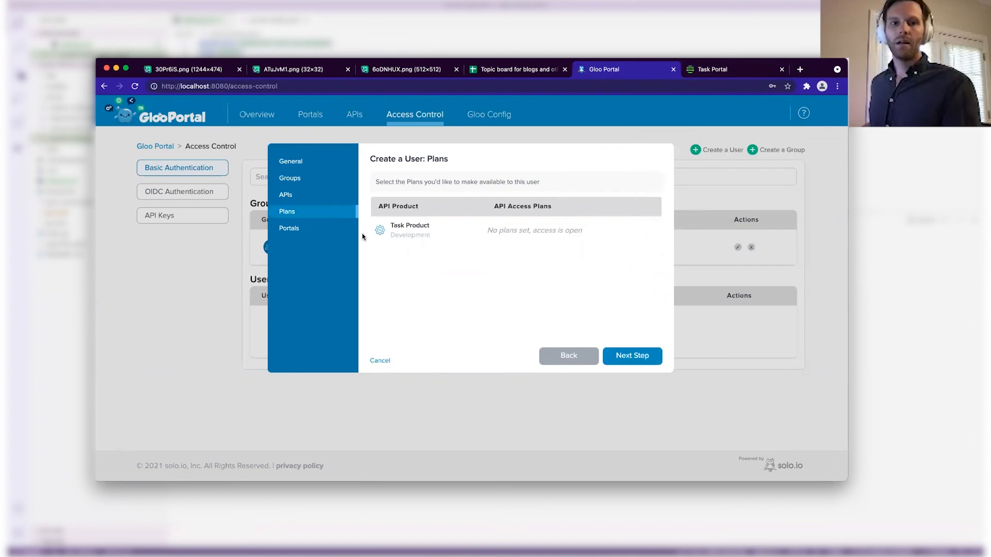
{"action": "left_click", "coordinate": [317, 230]}
{"action": "left_click", "coordinate": [431, 223]}
{"action": "left_click", "coordinate": [622, 362]}
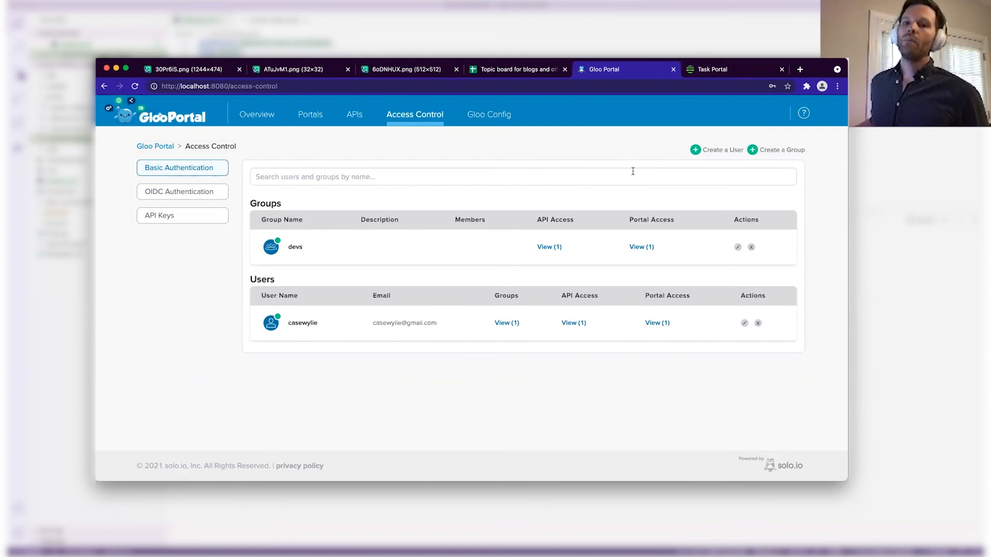
Log in to the Task Portal with the new user's username and password.
{"action": "left_click", "coordinate": [706, 69]}
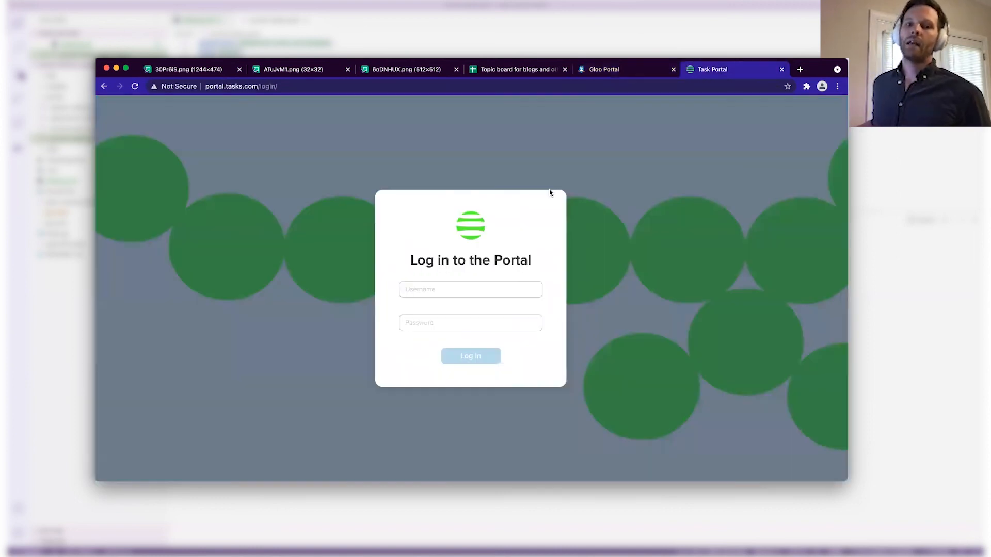
{"action": "left_click", "coordinate": [458, 283]}
{"action": "key", "text": "Tab"}
{"action": "type", "text": "****"}
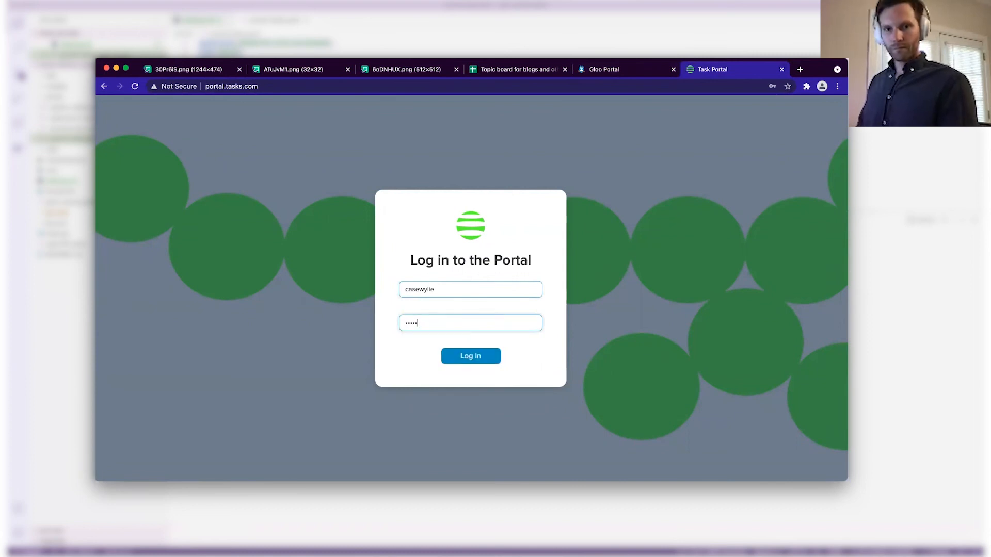
{"action": "right_click", "coordinate": [469, 358]}
{"action": "left_click", "coordinate": [463, 356]}
Enter and confirm a new password, then submit the password change.
{"action": "left_click", "coordinate": [463, 293]}
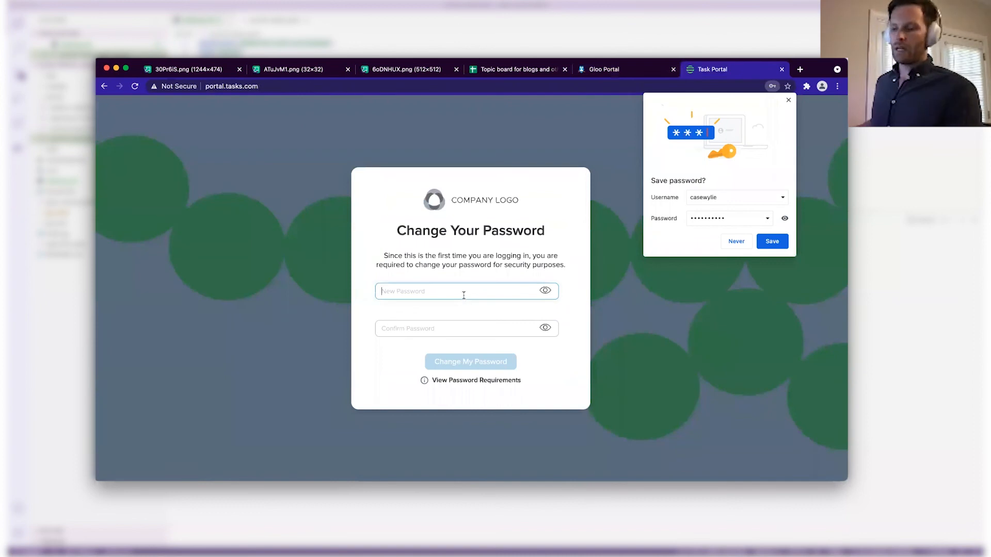
{"action": "type", "text": "******"}
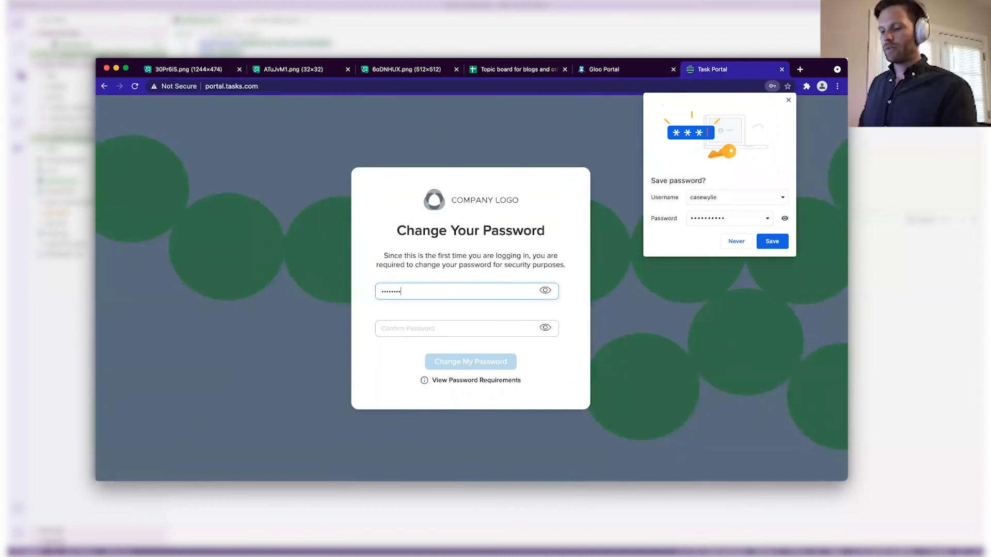
{"action": "type", "text": "*"}
{"action": "key", "text": "Tab"}
{"action": "type", "text": "****"}
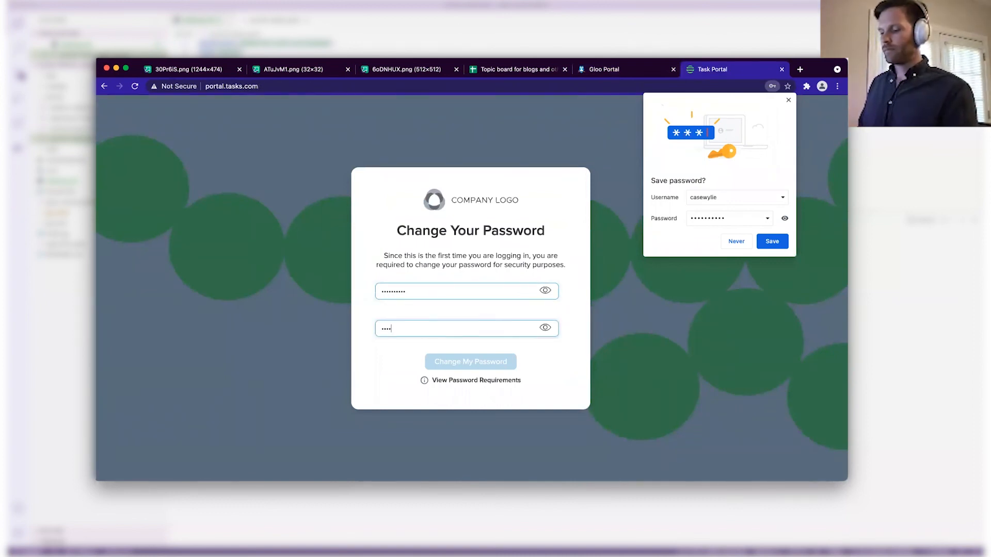
{"action": "type", "text": "******"}
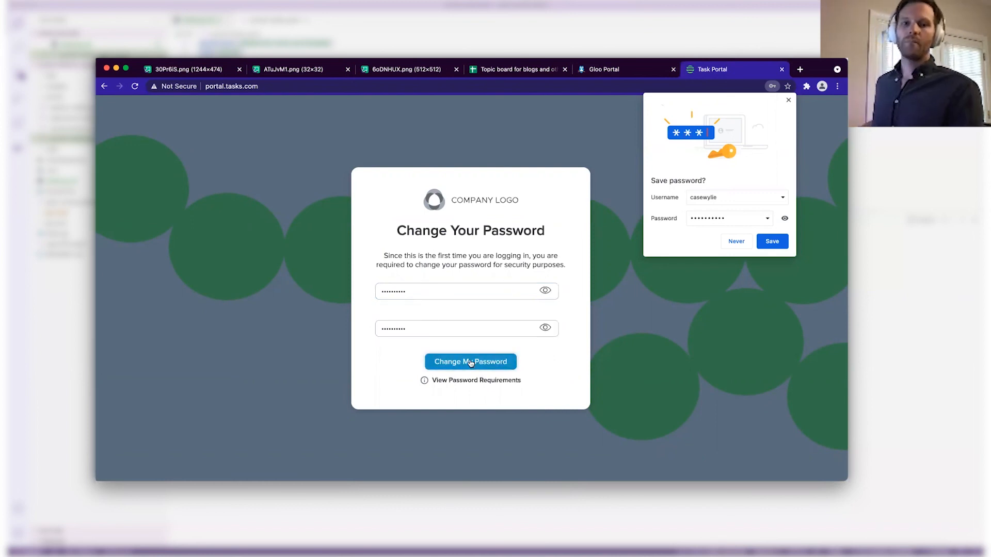
{"action": "left_click", "coordinate": [470, 362]}
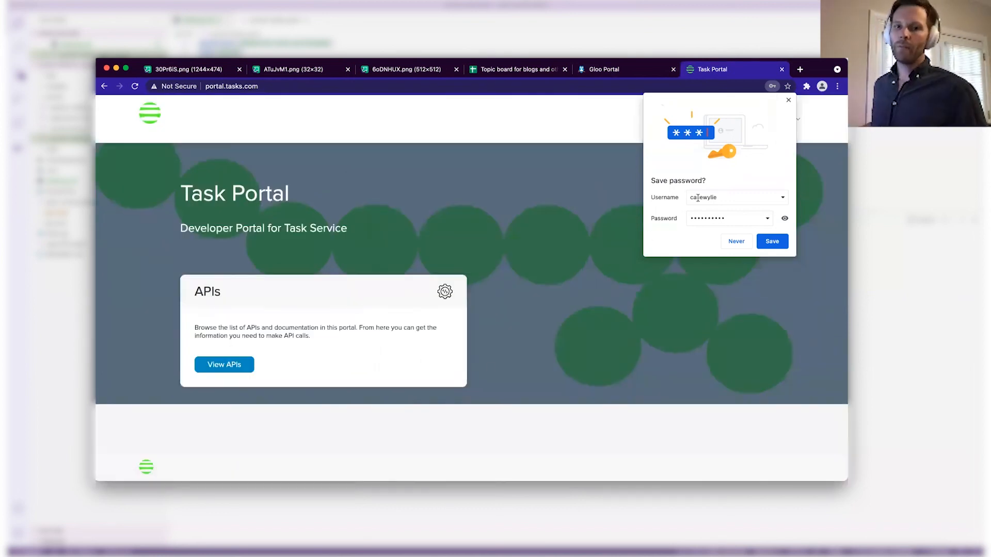
Dismiss the save-password prompt and open the Task Product v1 API documentation.
{"action": "left_click", "coordinate": [736, 242]}
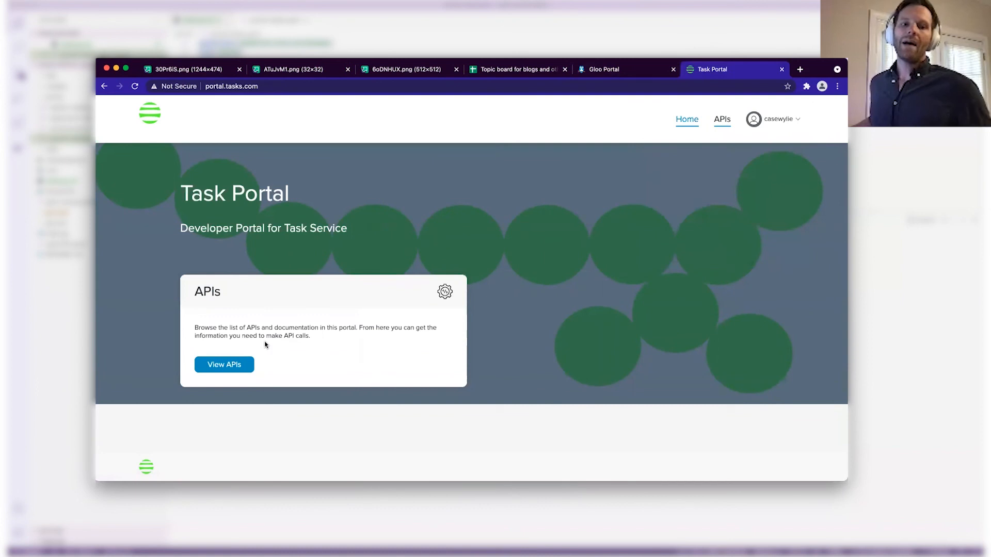
{"action": "left_click", "coordinate": [235, 365]}
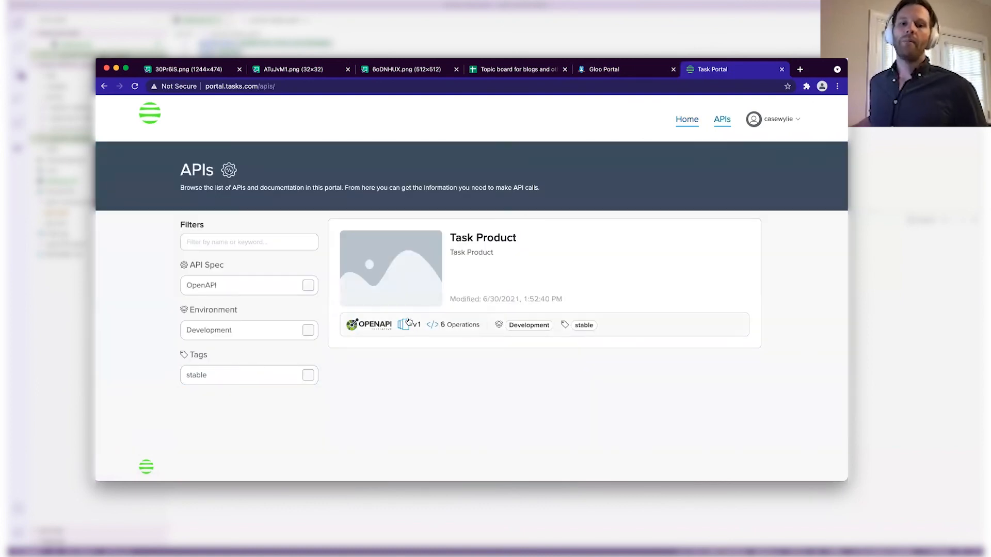
{"action": "left_click_drag", "start_coordinate": [452, 234], "coordinate": [528, 241]}
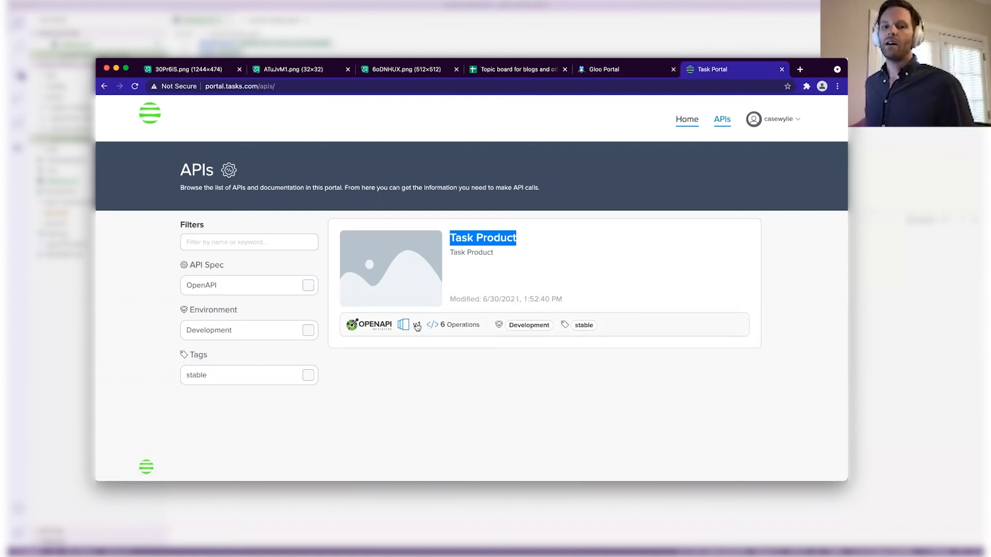
{"action": "left_click", "coordinate": [417, 326]}
{"action": "scroll", "coordinate": [416, 285], "scroll_direction": "down", "scroll_amount": 3}
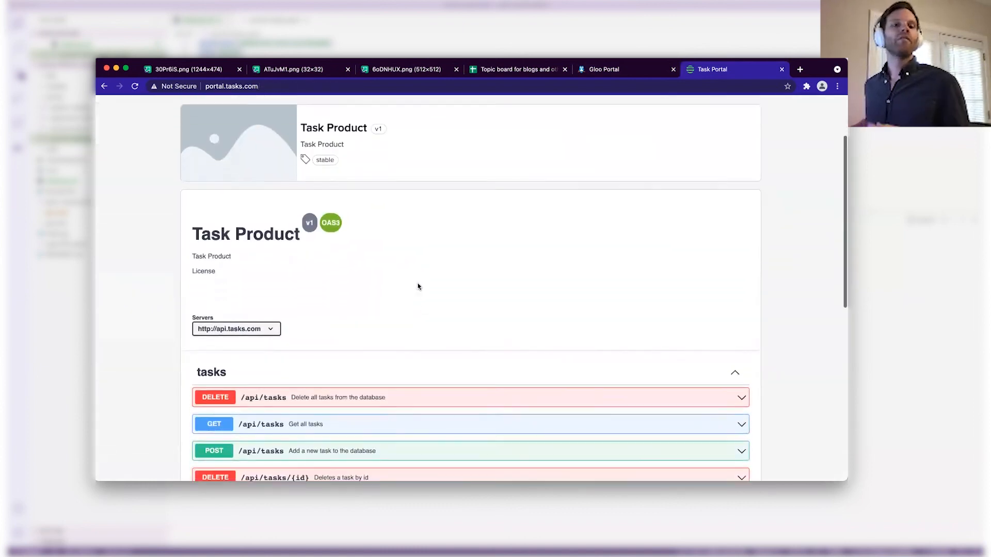
{"action": "scroll", "coordinate": [418, 286], "scroll_direction": "down", "scroll_amount": 2}
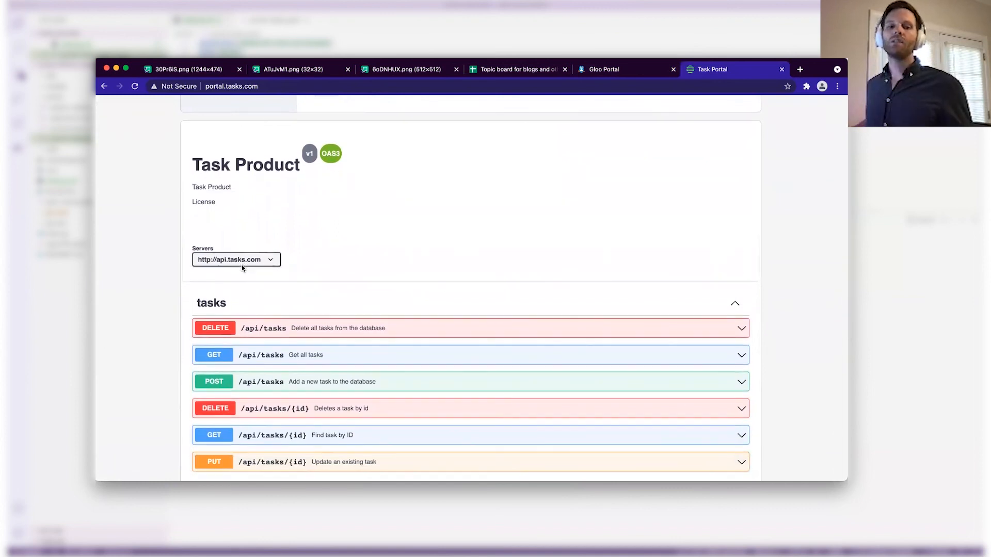
{"action": "scroll", "coordinate": [242, 265], "scroll_direction": "down", "scroll_amount": 1}
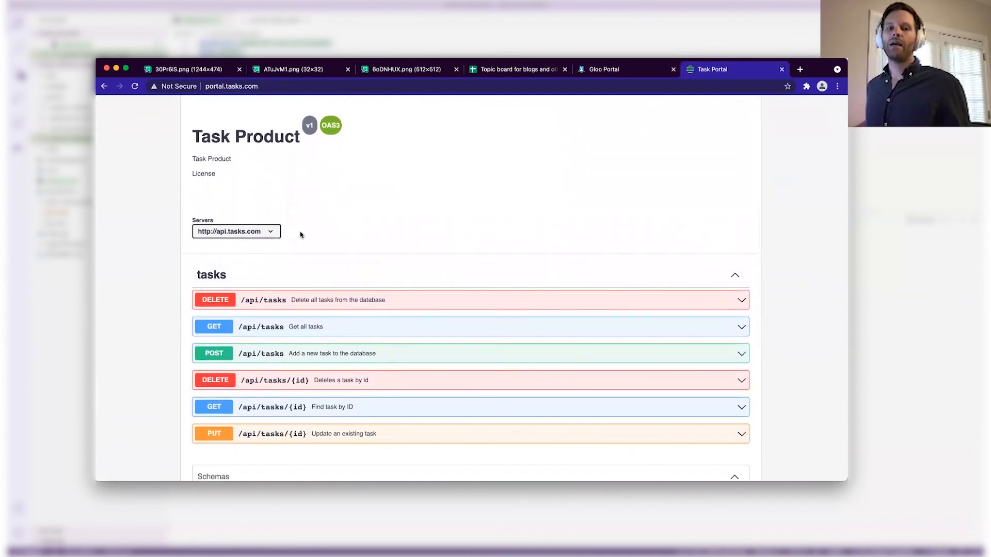
{"action": "scroll", "coordinate": [325, 248], "scroll_direction": "down", "scroll_amount": 3}
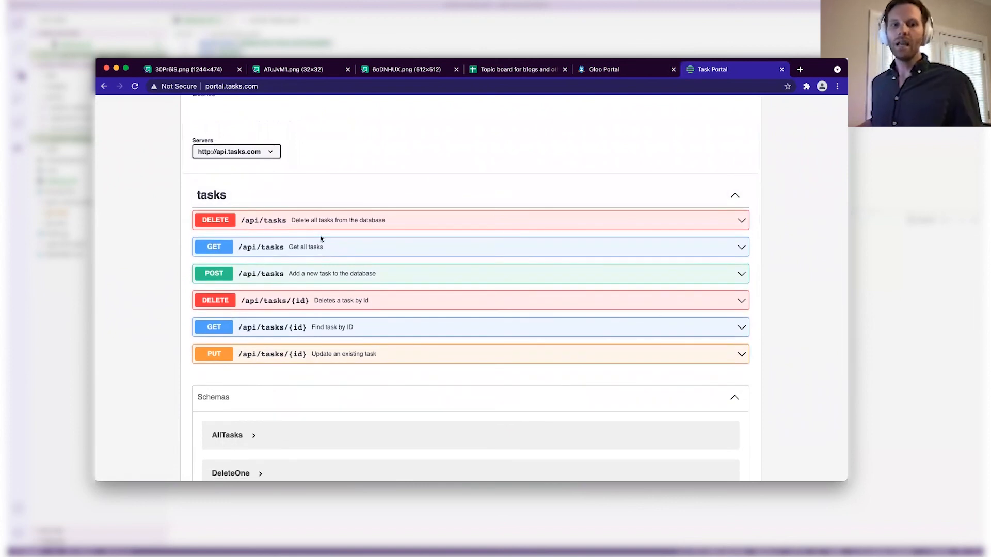
Expand the GET /api/tasks operation details, review them, and collapse it again.
{"action": "left_click", "coordinate": [281, 249]}
{"action": "scroll", "coordinate": [366, 283], "scroll_direction": "down", "scroll_amount": 5}
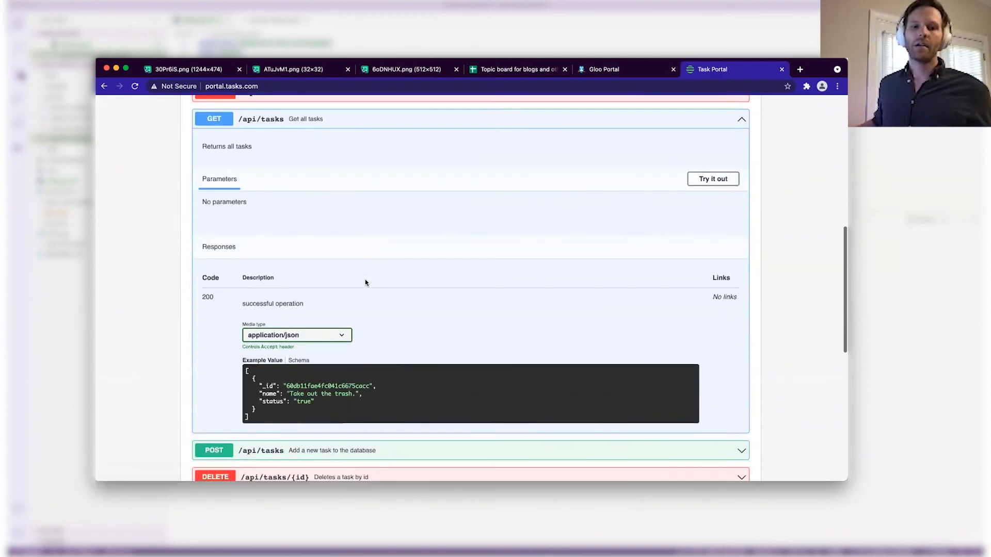
{"action": "scroll", "coordinate": [366, 282], "scroll_direction": "up", "scroll_amount": 3}
{"action": "scroll", "coordinate": [366, 282], "scroll_direction": "up", "scroll_amount": 2}
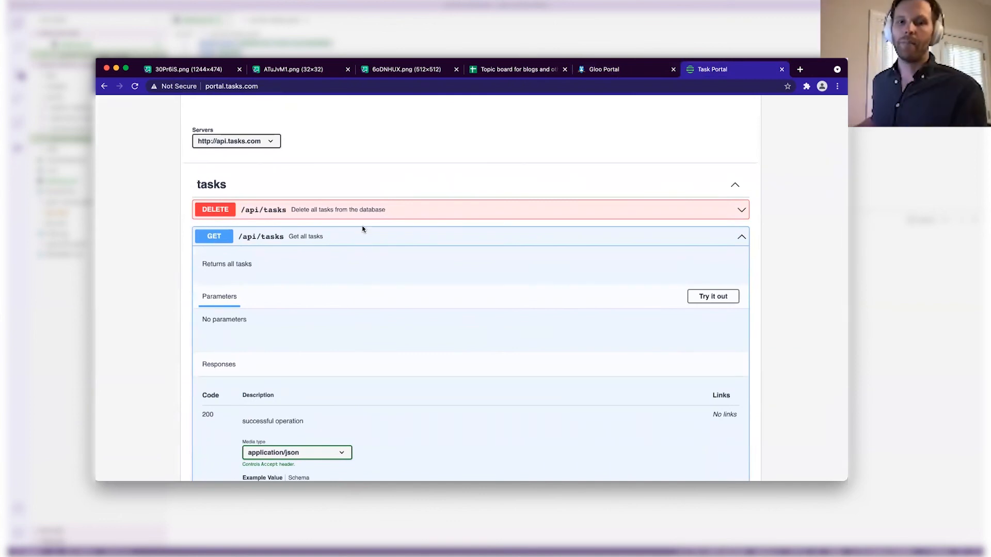
{"action": "left_click", "coordinate": [349, 235]}
{"action": "scroll", "coordinate": [341, 240], "scroll_direction": "up", "scroll_amount": 15}
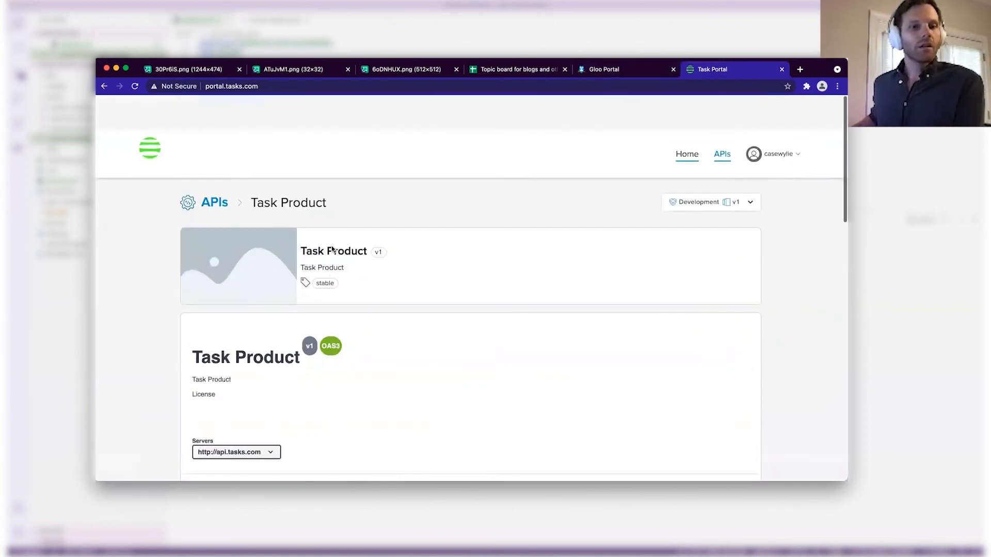